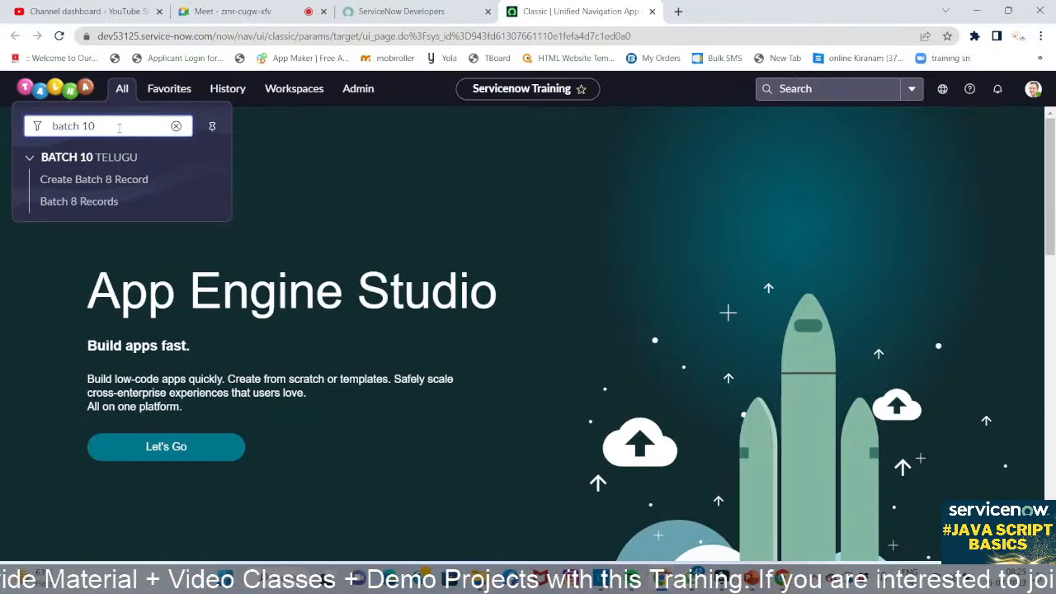
- Find the Batch8s table through the navigator filter "batch8" and open a form for a new record
{"action": "key", "text": "BackSpace"}
{"action": "key", "text": "BackSpace"}
{"action": "key", "text": "BackSpace"}
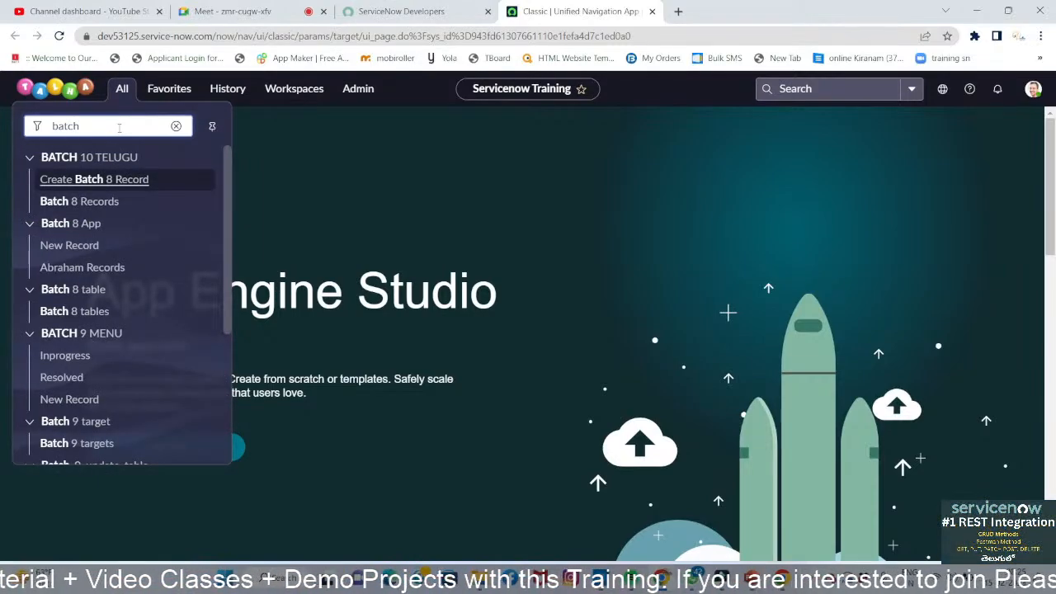
{"action": "type", "text": "8"}
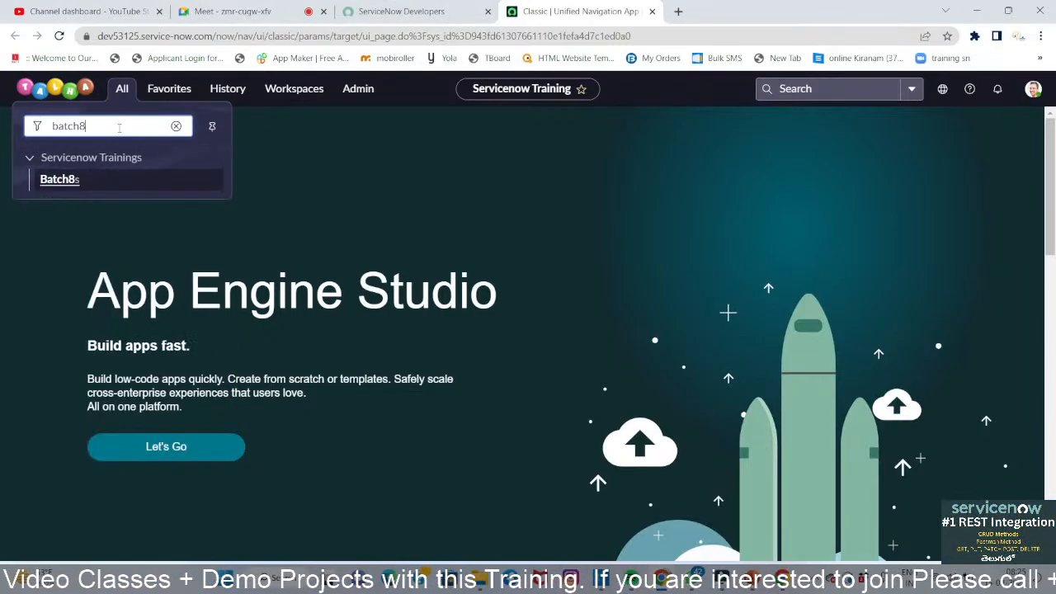
{"action": "left_click", "coordinate": [62, 182]}
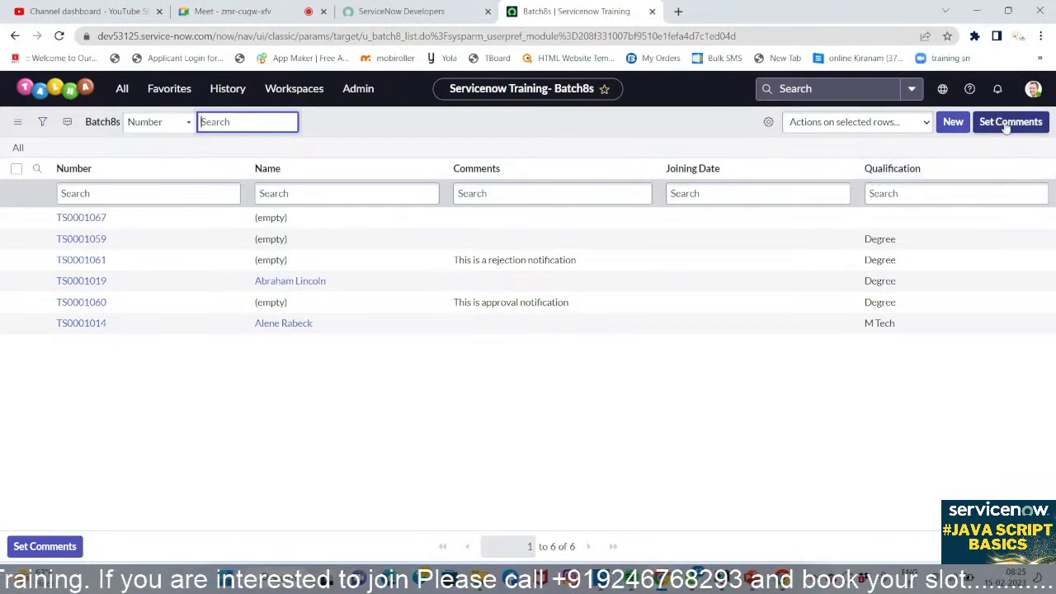
{"action": "left_click", "coordinate": [950, 124]}
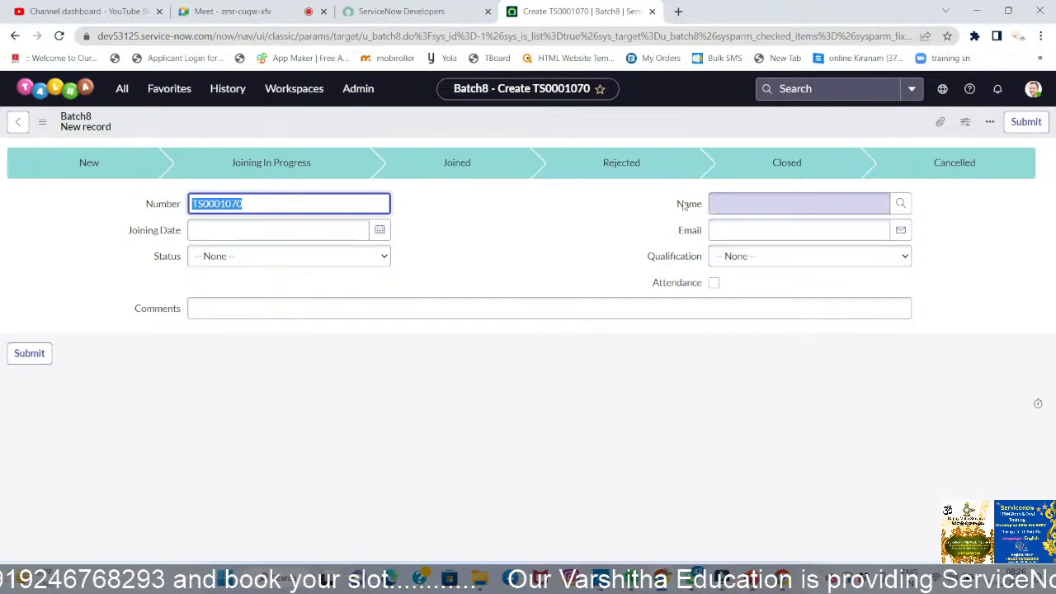
- Look at the user lookup for the Name field, and open the Batch8 form's layout configuration
{"action": "left_click", "coordinate": [901, 204]}
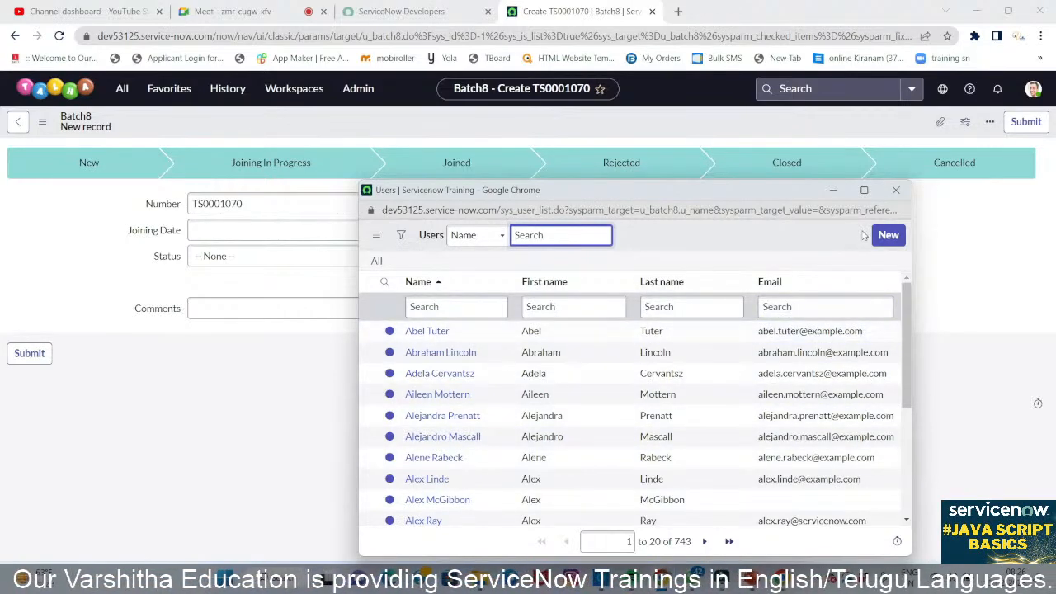
{"action": "left_click", "coordinate": [949, 214]}
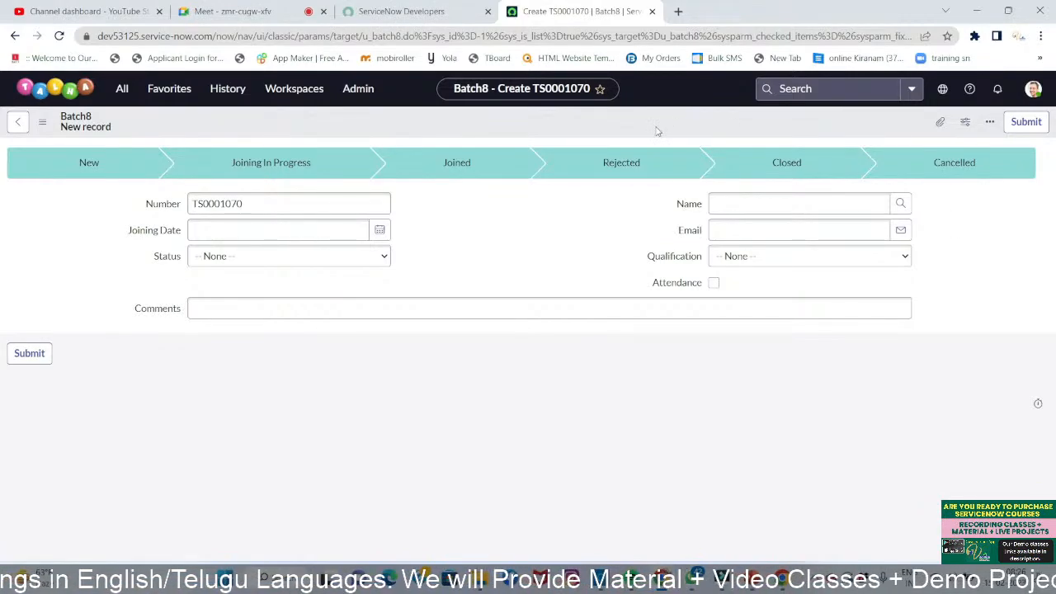
{"action": "right_click", "coordinate": [539, 124]}
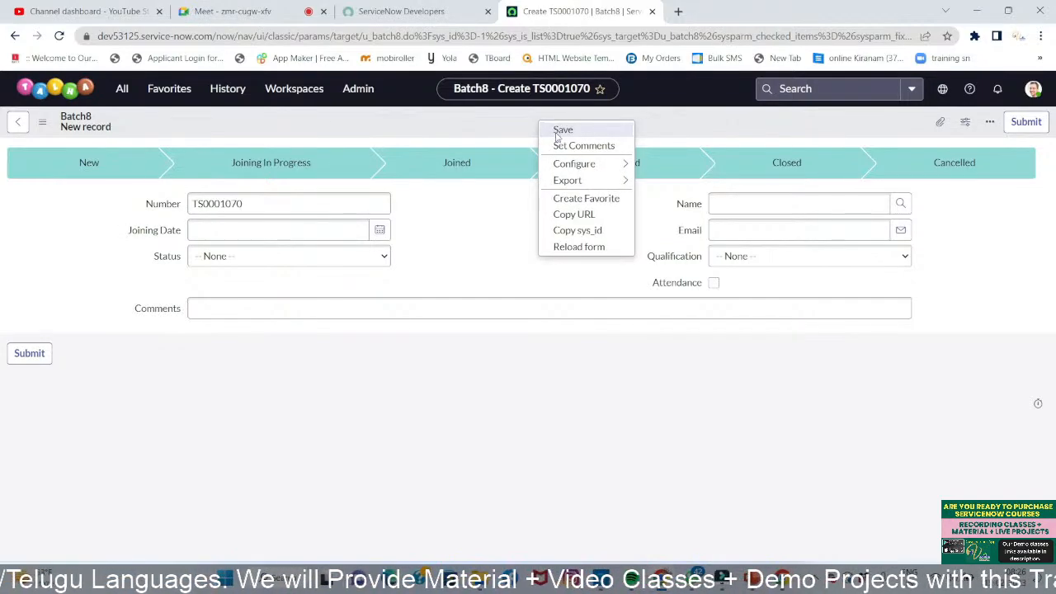
{"action": "mouse_move", "coordinate": [566, 167]}
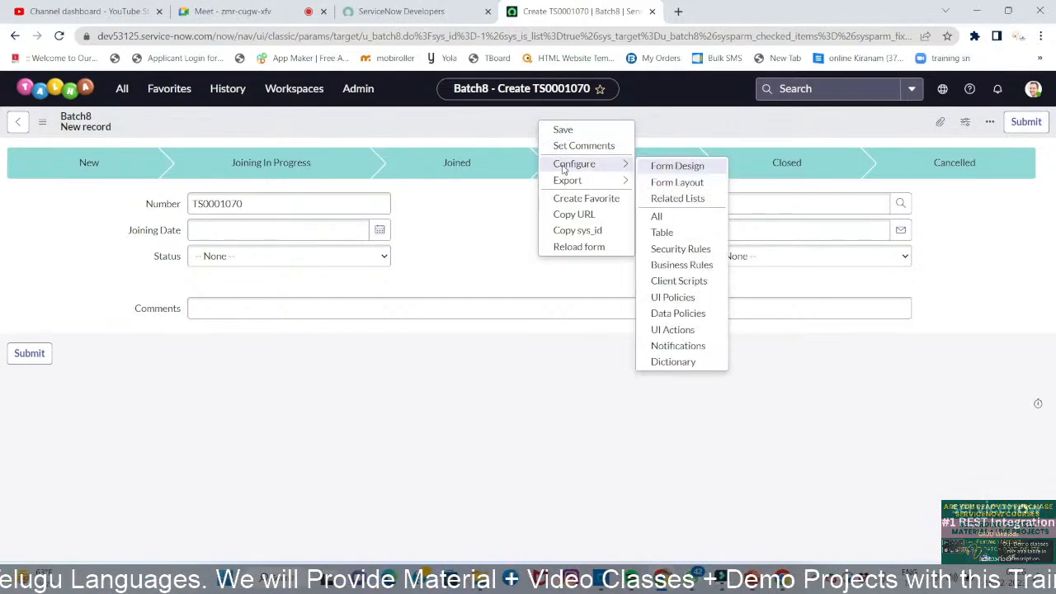
{"action": "left_click", "coordinate": [666, 183]}
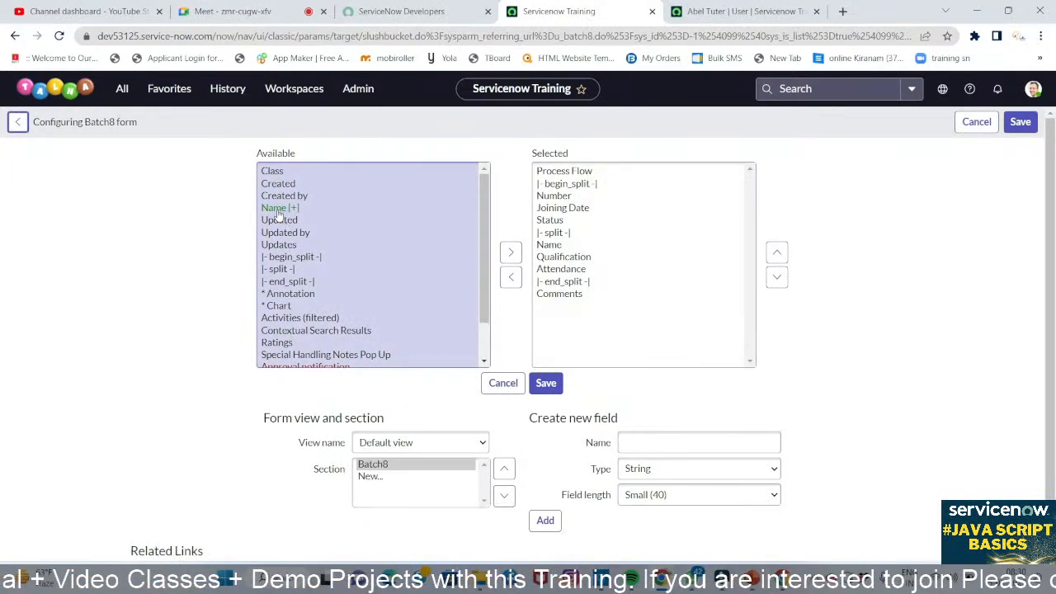
- Expand the Name reference into its user fields and add Email to the form's selected fields
{"action": "left_click", "coordinate": [276, 209]}
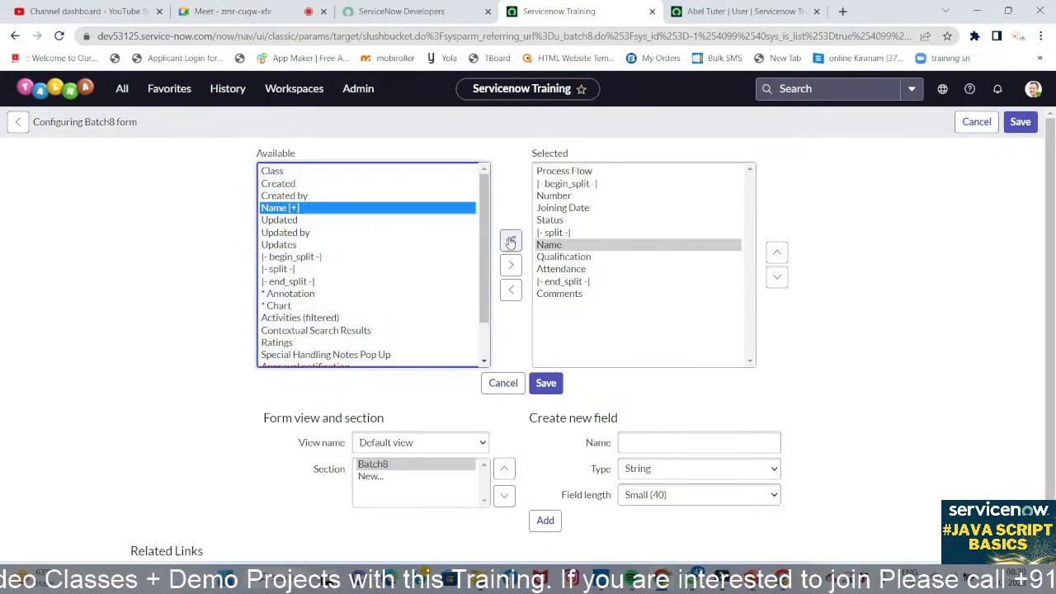
{"action": "left_click", "coordinate": [511, 240]}
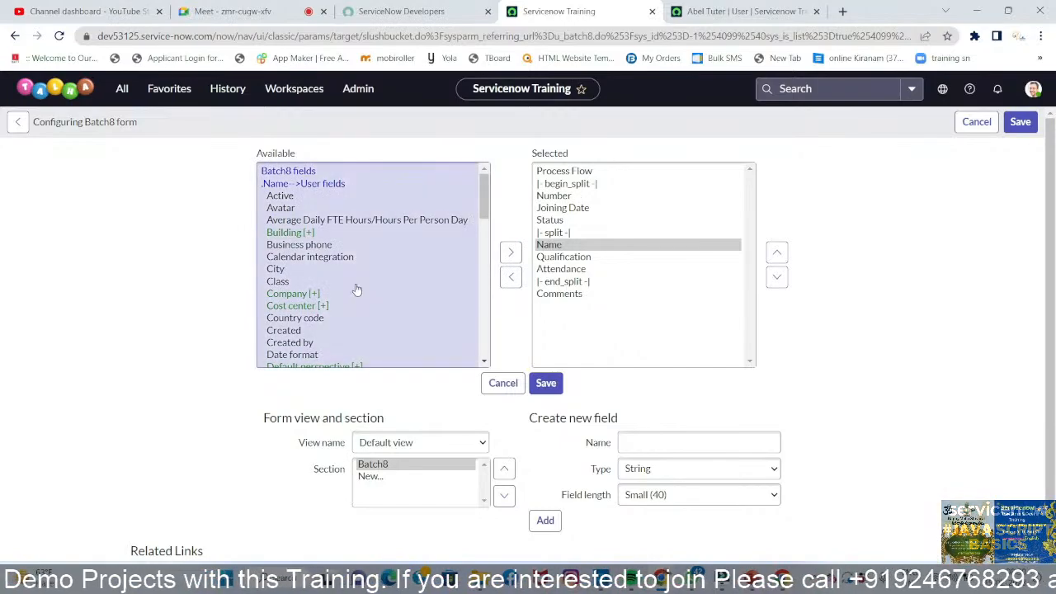
{"action": "left_click", "coordinate": [287, 257]}
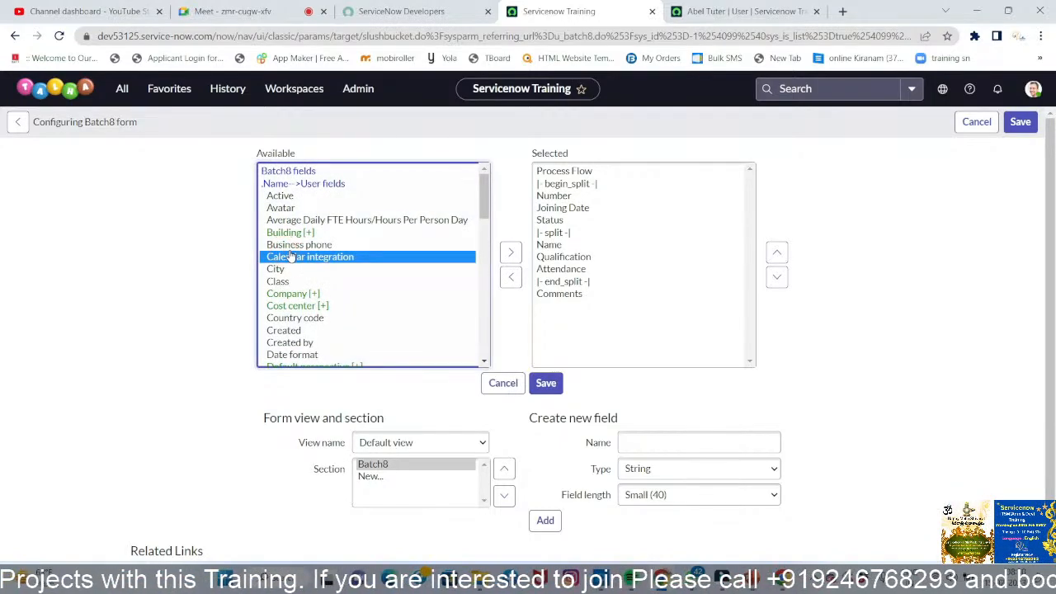
{"action": "key", "text": "e"}
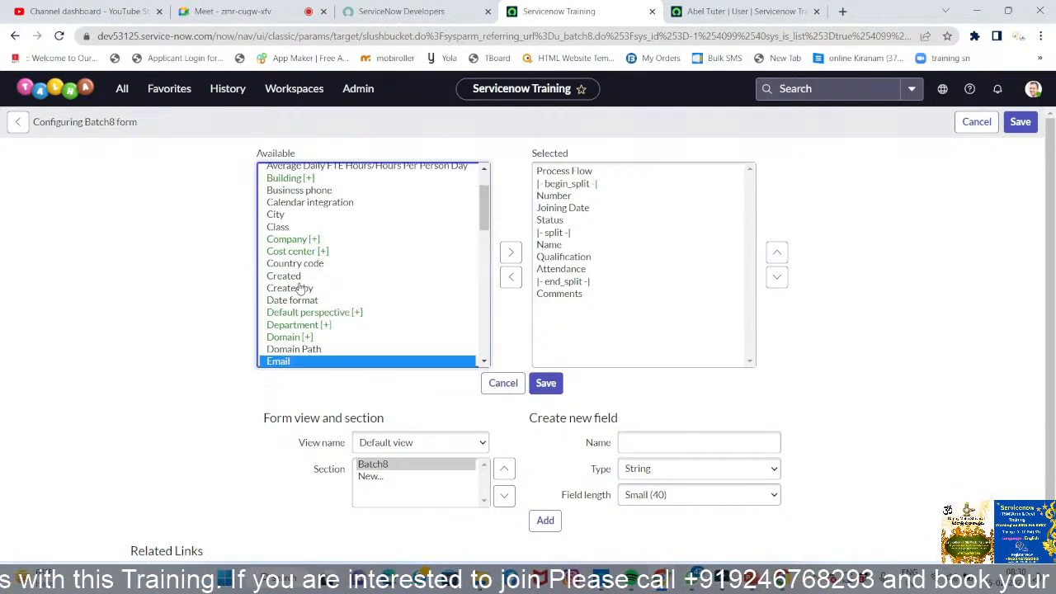
{"action": "left_click", "coordinate": [510, 254]}
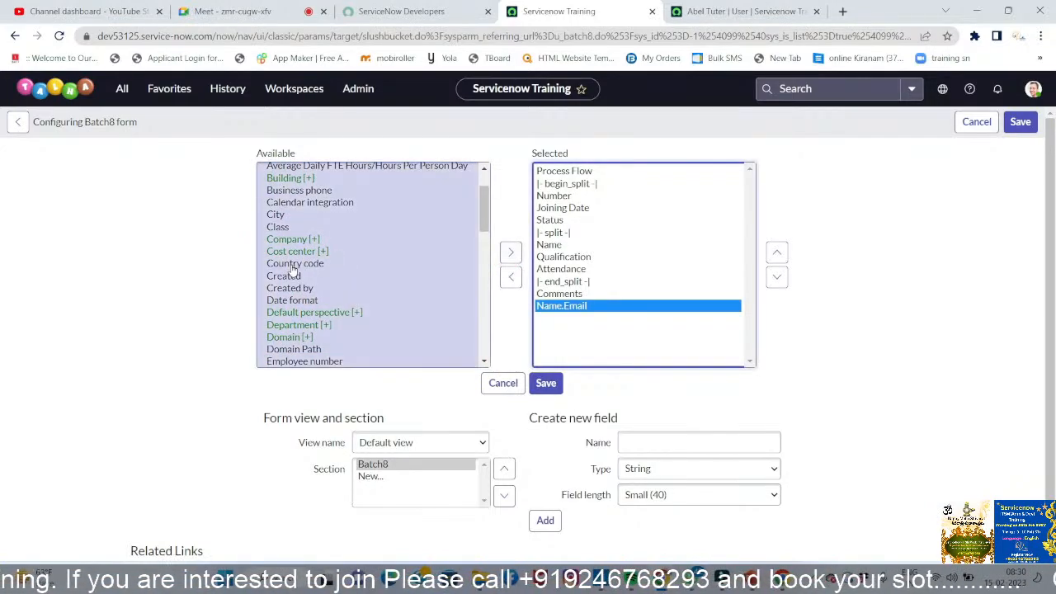
- Add the Department user field from the Name reference to the form's selected fields
{"action": "left_click", "coordinate": [294, 265]}
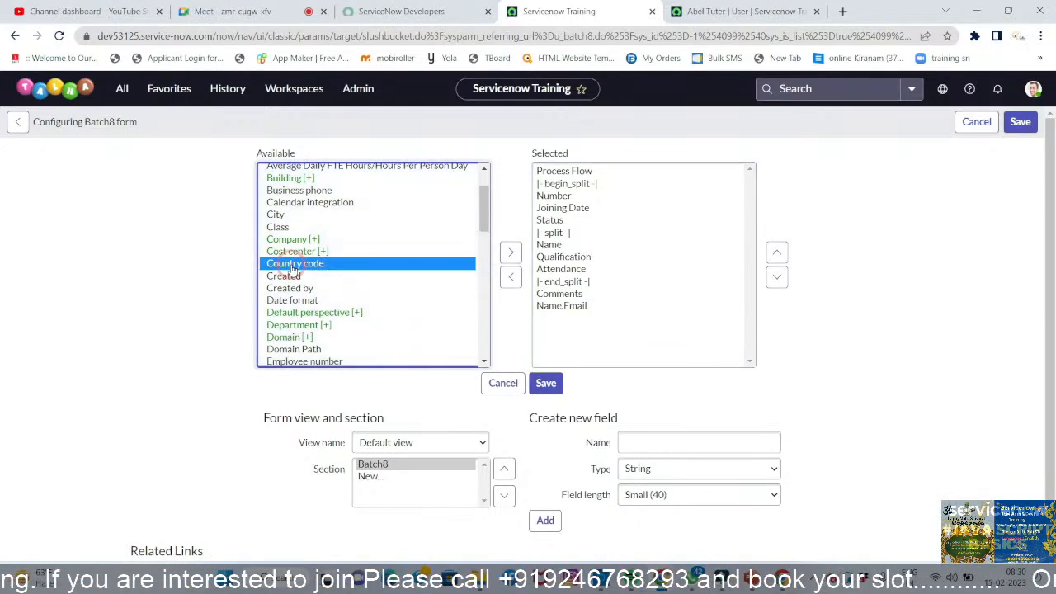
{"action": "left_click", "coordinate": [298, 327]}
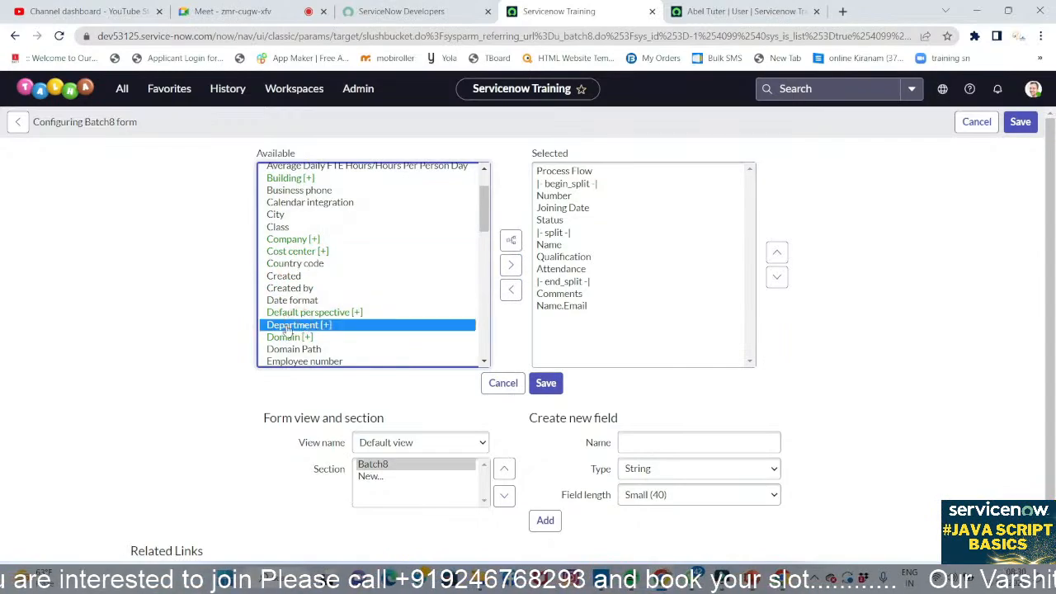
{"action": "left_click", "coordinate": [510, 264]}
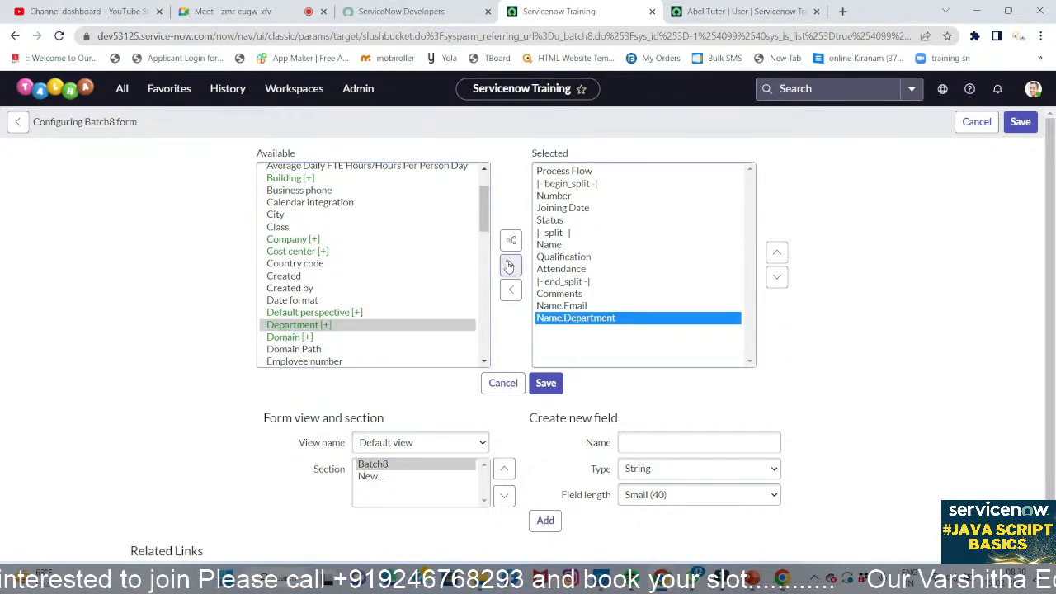
- Move Name.Email up in the selected fields so that it sits directly below Name
{"action": "left_click", "coordinate": [575, 306]}
{"action": "left_click", "coordinate": [774, 254]}
{"action": "left_click", "coordinate": [774, 254]}
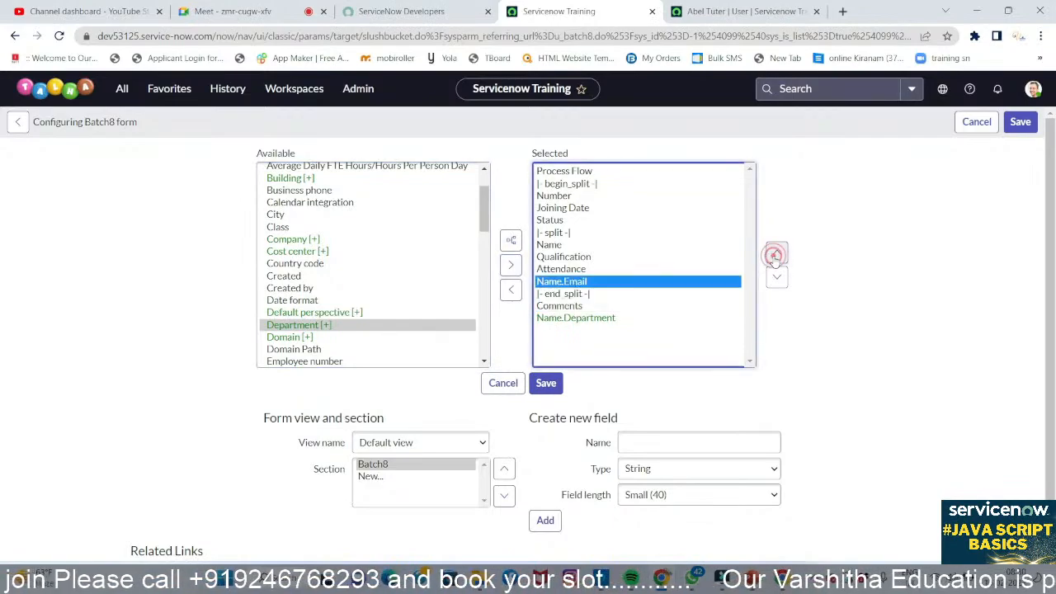
{"action": "left_click", "coordinate": [774, 255]}
{"action": "left_click", "coordinate": [773, 254]}
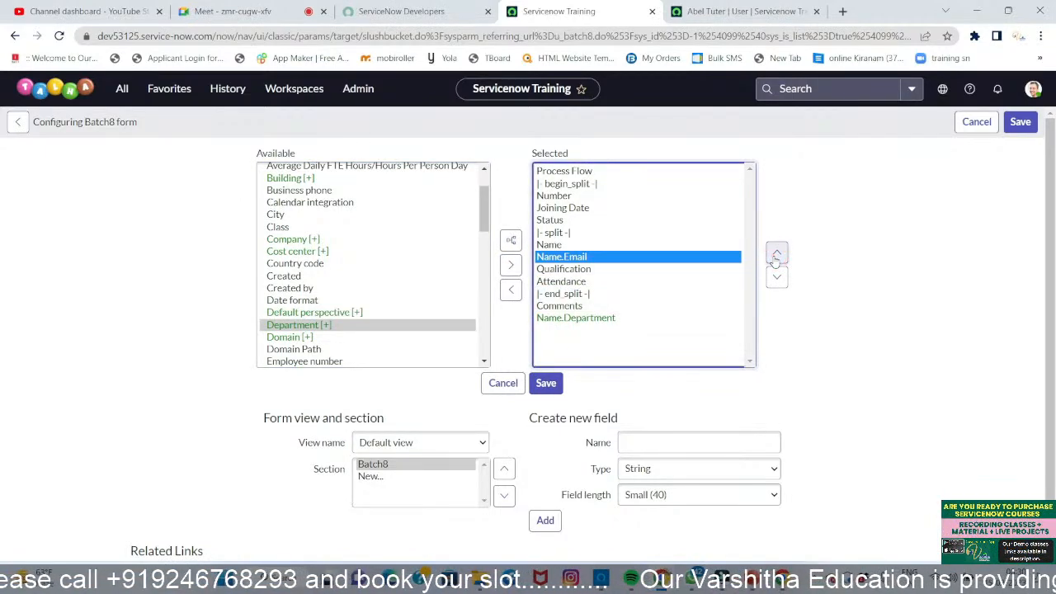
- Move Name.Department up to directly below Name.Email and save the form layout
{"action": "left_click", "coordinate": [619, 320]}
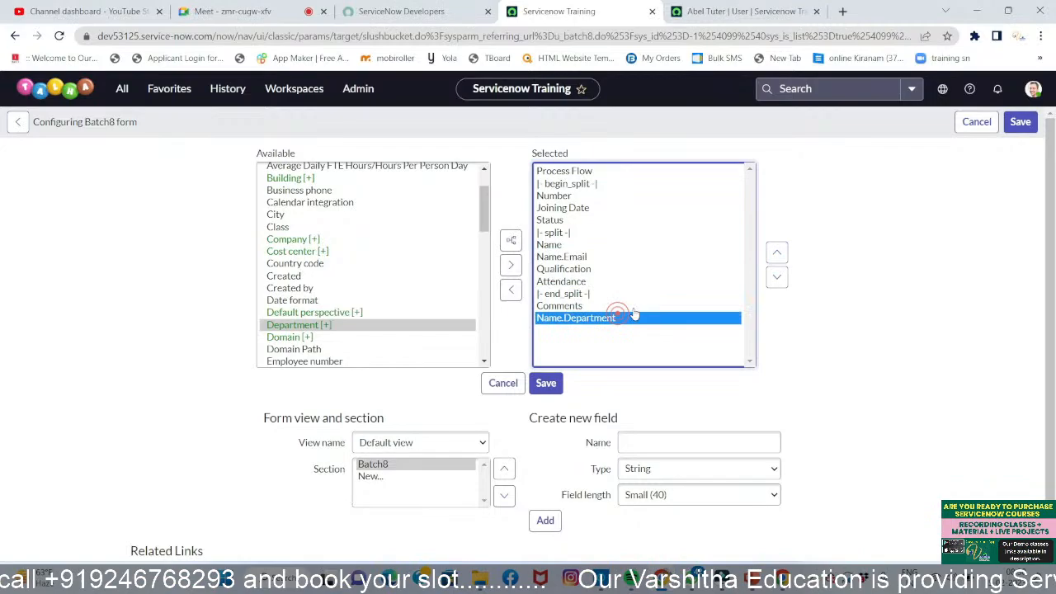
{"action": "left_click", "coordinate": [776, 254]}
{"action": "left_click", "coordinate": [777, 255]}
{"action": "left_click", "coordinate": [776, 256]}
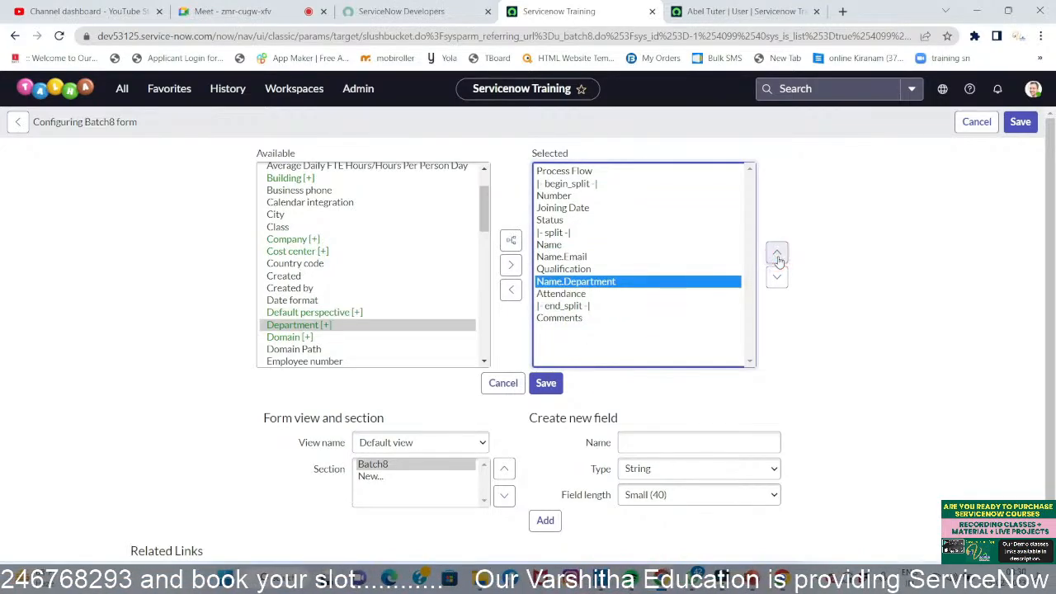
{"action": "left_click", "coordinate": [776, 255]}
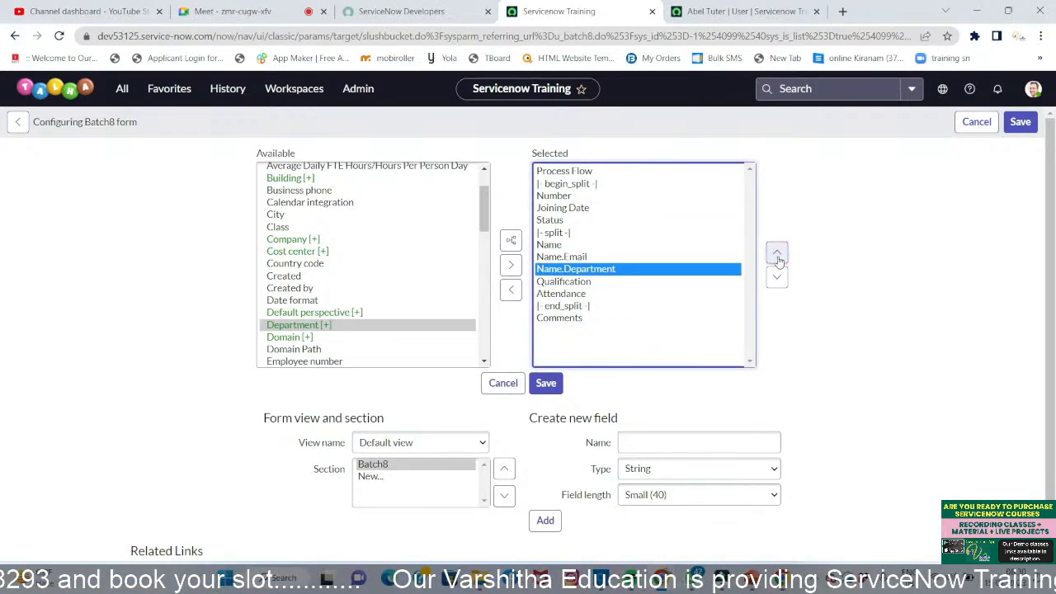
{"action": "left_click", "coordinate": [545, 382]}
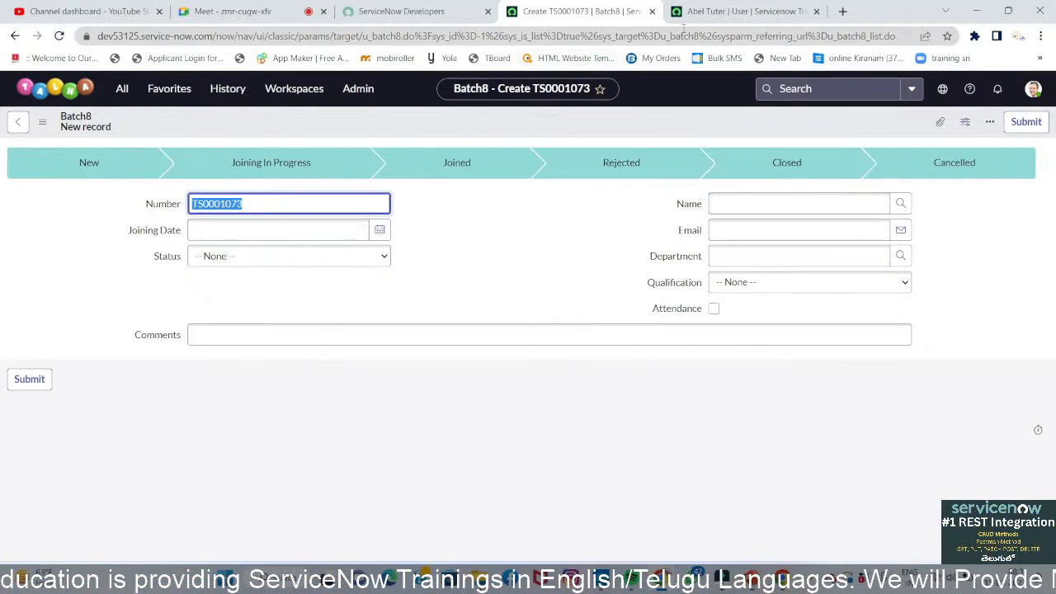
- Check the department on the open user record, and pick that same user as the Name in the new Batch8 record
{"action": "left_click", "coordinate": [742, 11]}
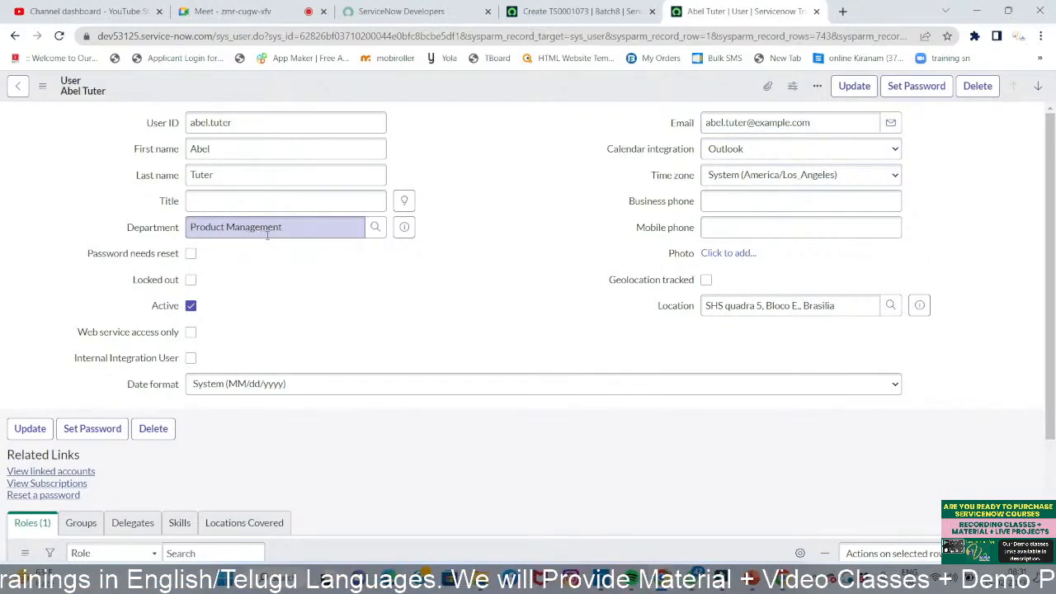
{"action": "left_click", "coordinate": [622, 11]}
{"action": "left_click", "coordinate": [901, 206]}
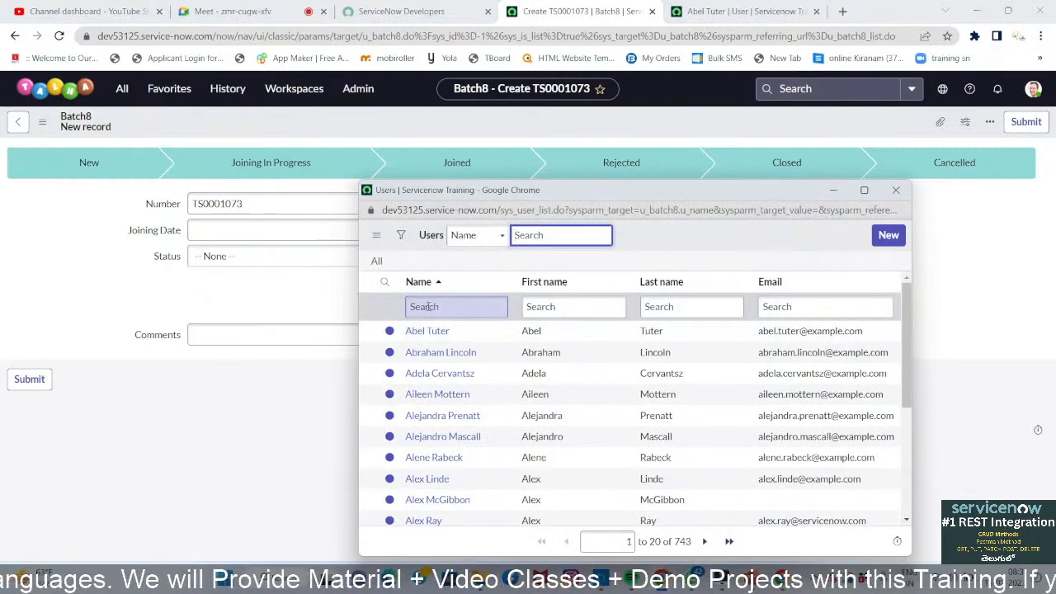
{"action": "left_click", "coordinate": [426, 330]}
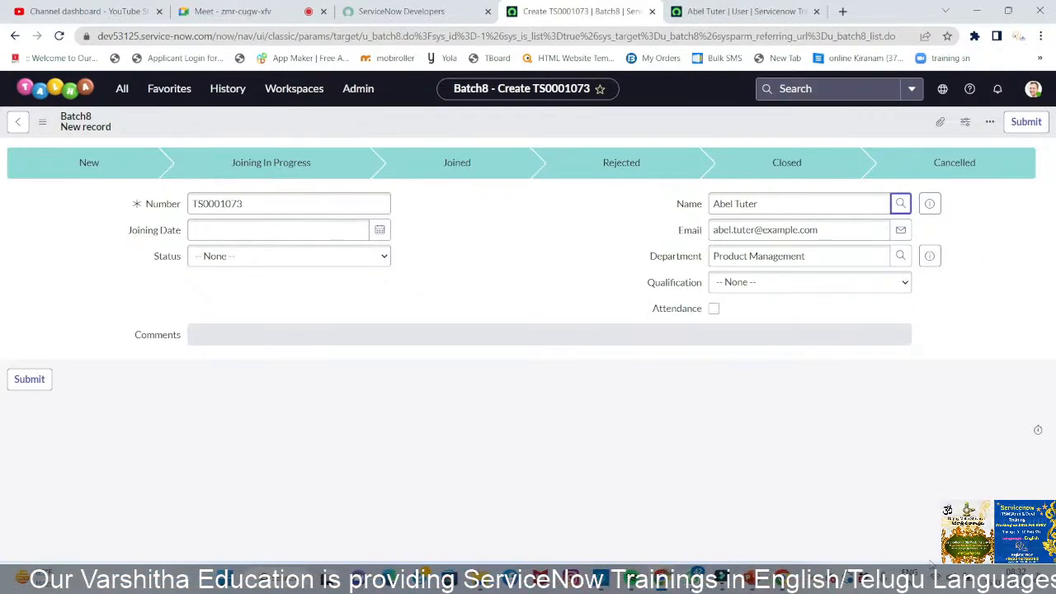
- Switch to the PowerPoint training deck, review slides 3 and 4 in the slide show, and return to the Batch8 form
{"action": "left_click", "coordinate": [751, 577]}
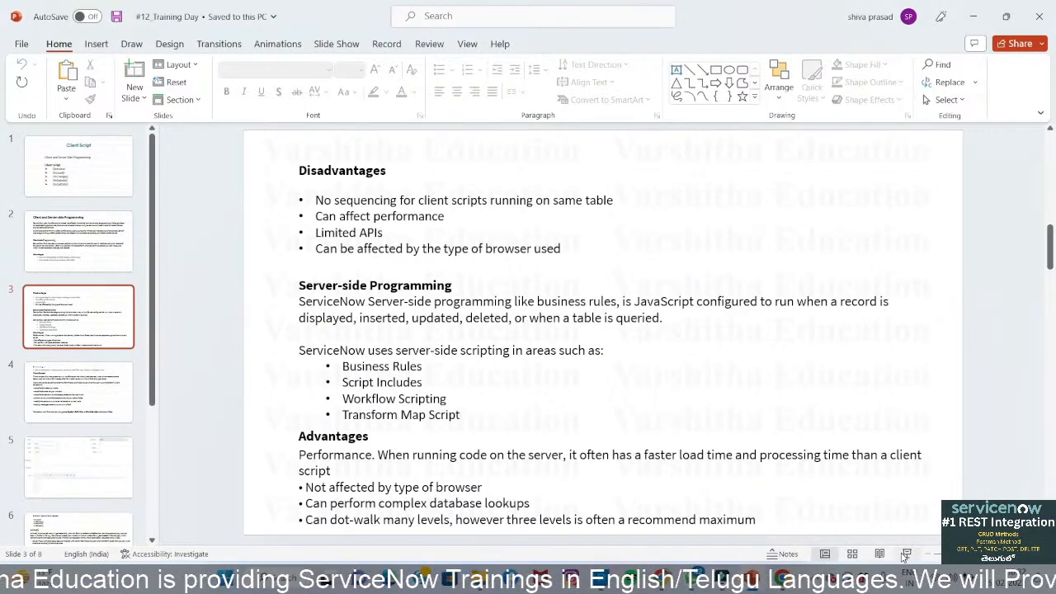
{"action": "left_click", "coordinate": [905, 553]}
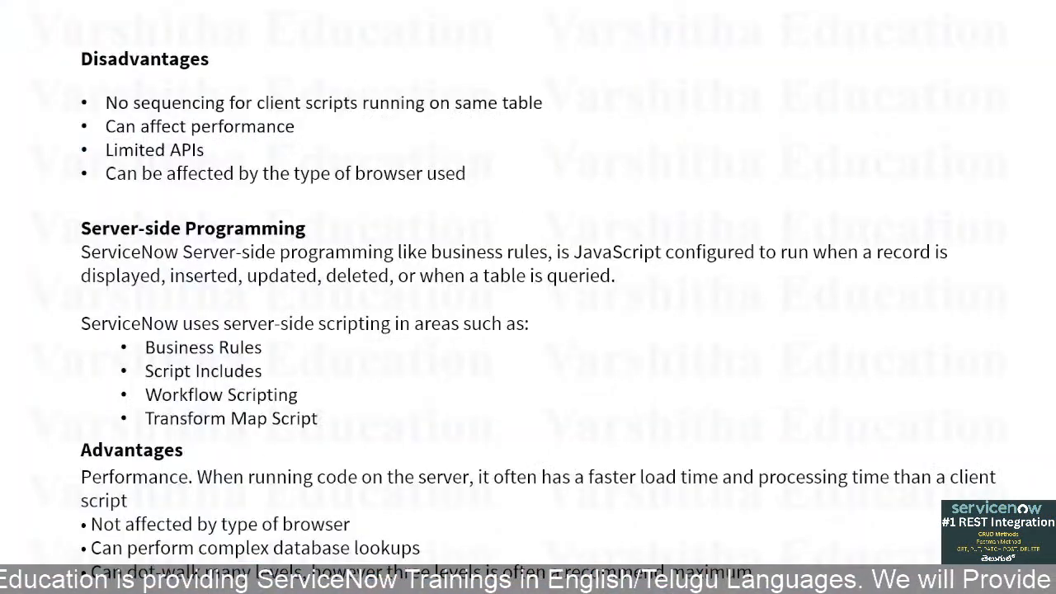
{"action": "left_click", "coordinate": [818, 236]}
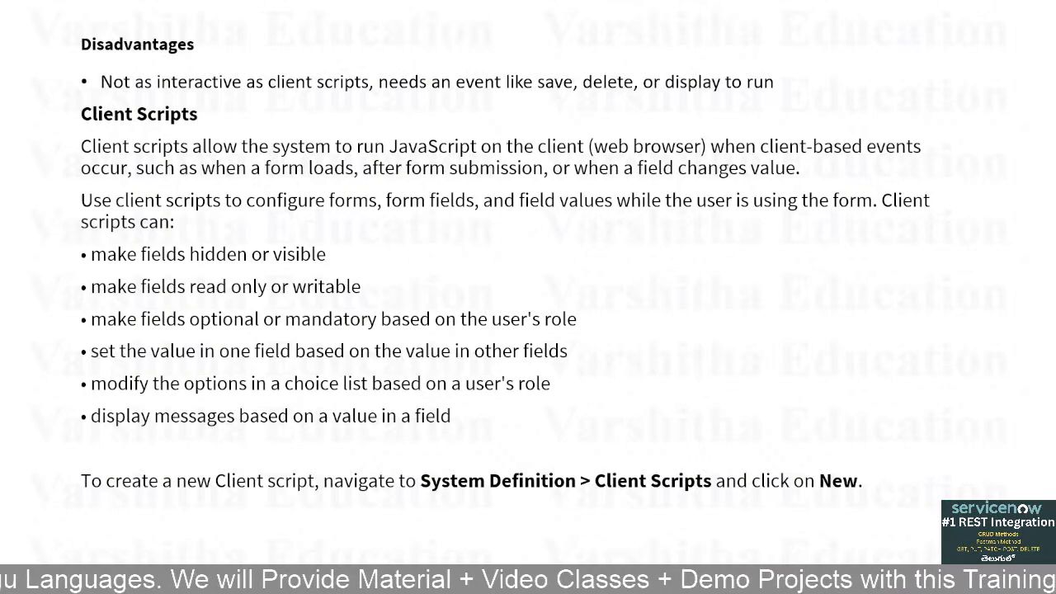
{"action": "key", "text": "Escape"}
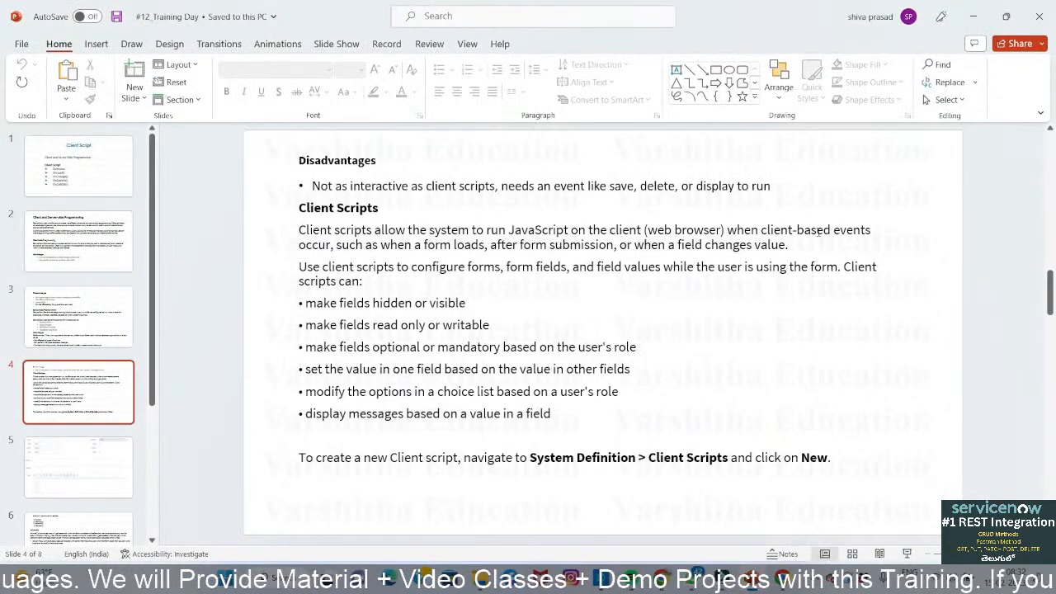
{"action": "key", "text": "alt+Tab"}
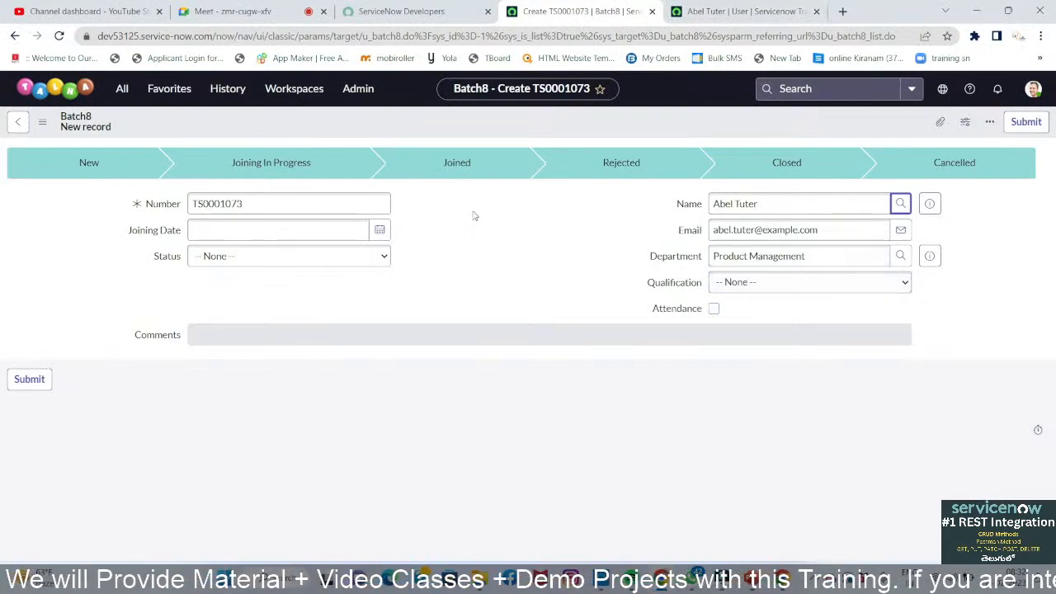
- Set the Batch8 record's Status to New, and reload the form to discard the unsaved entries
{"action": "left_click", "coordinate": [312, 266]}
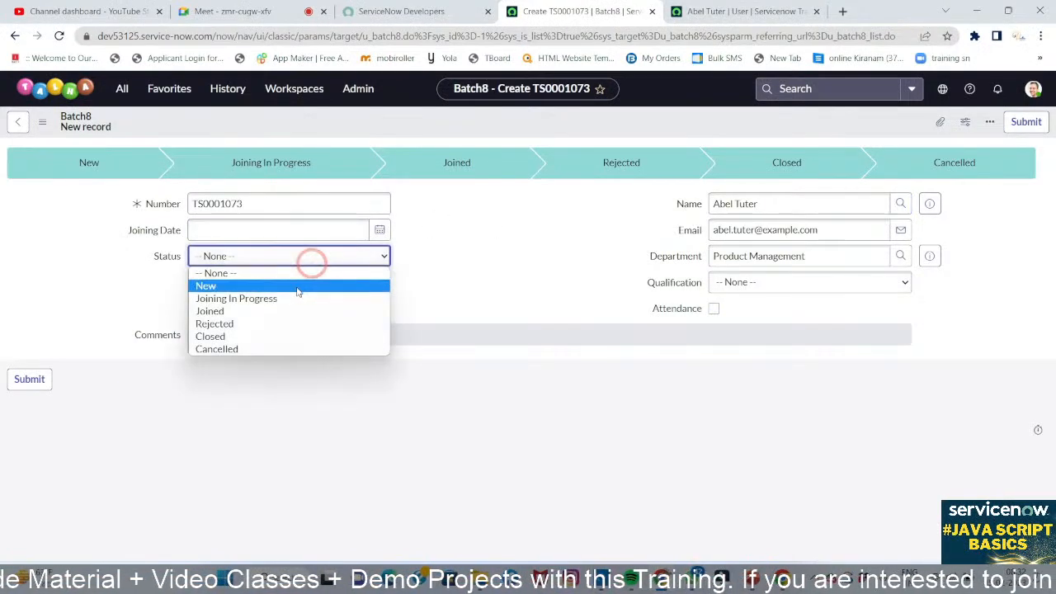
{"action": "left_click", "coordinate": [298, 288]}
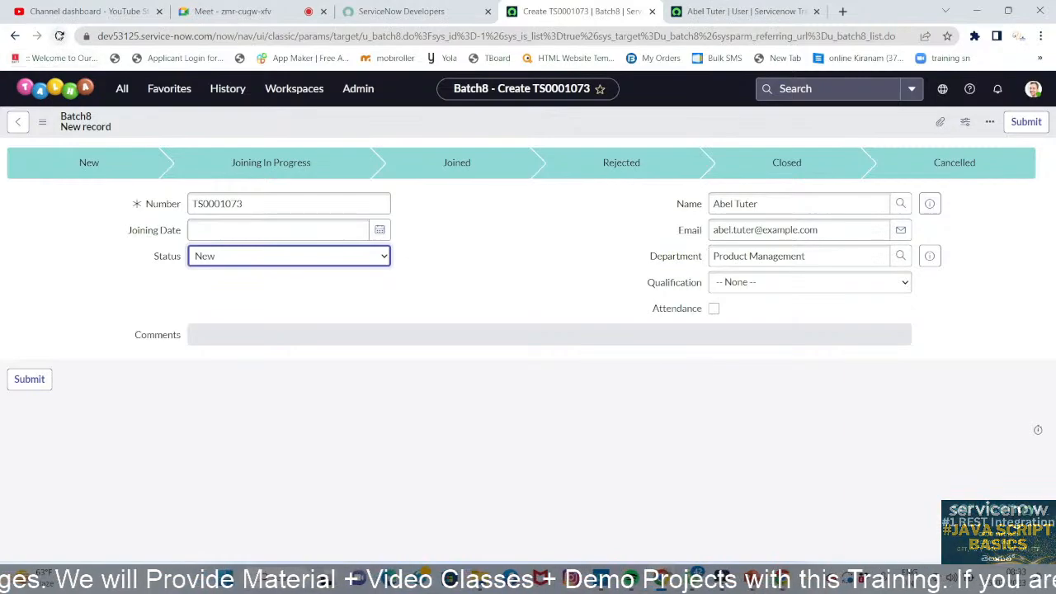
{"action": "left_click", "coordinate": [59, 37]}
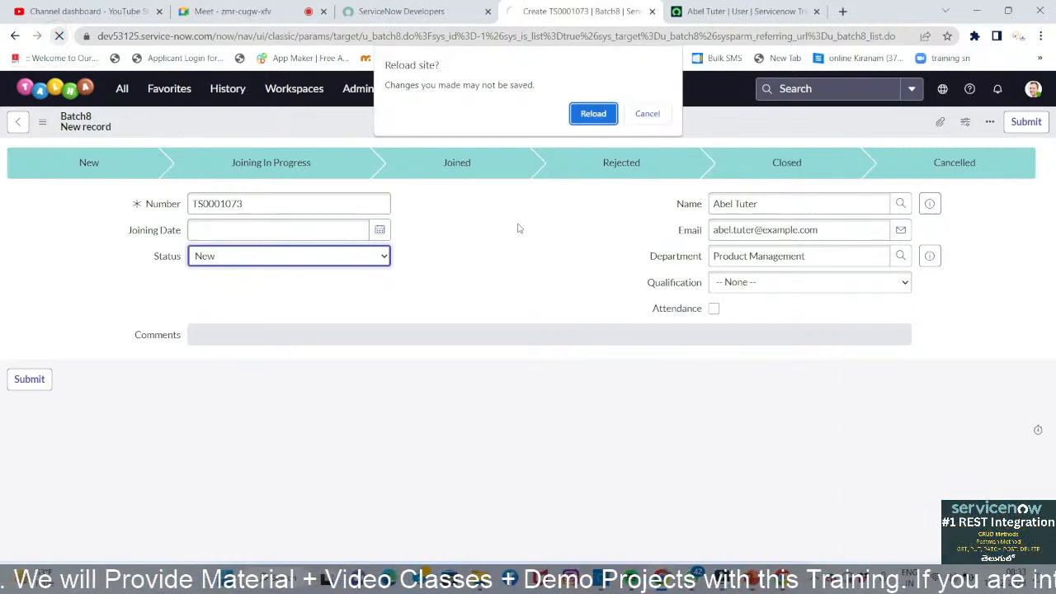
{"action": "left_click", "coordinate": [600, 113]}
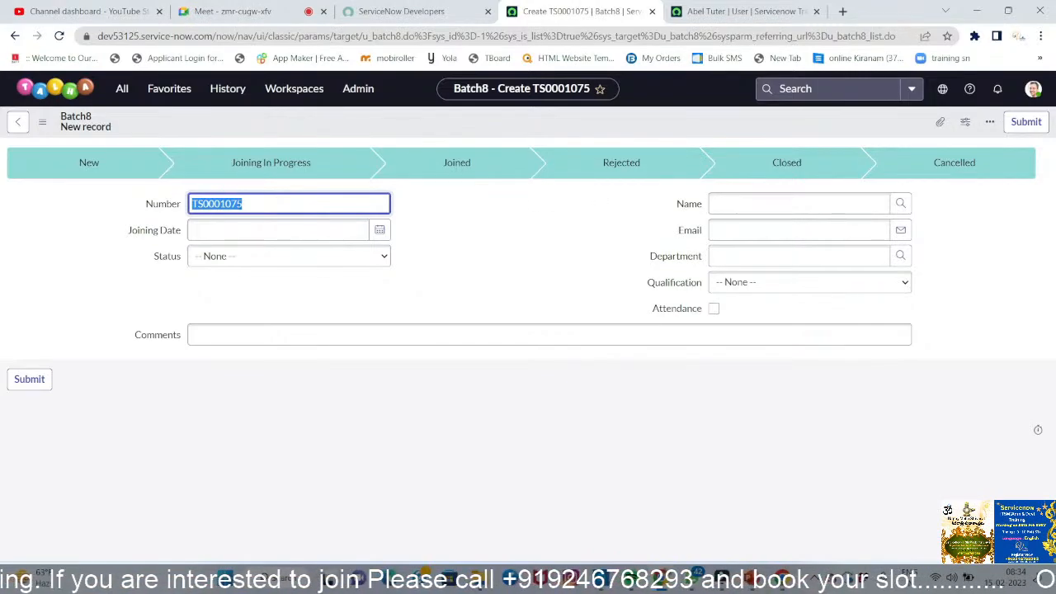
- Reload the new Batch8 form, save the record without filling in any other field, and reload the saved record
{"action": "left_click", "coordinate": [59, 36]}
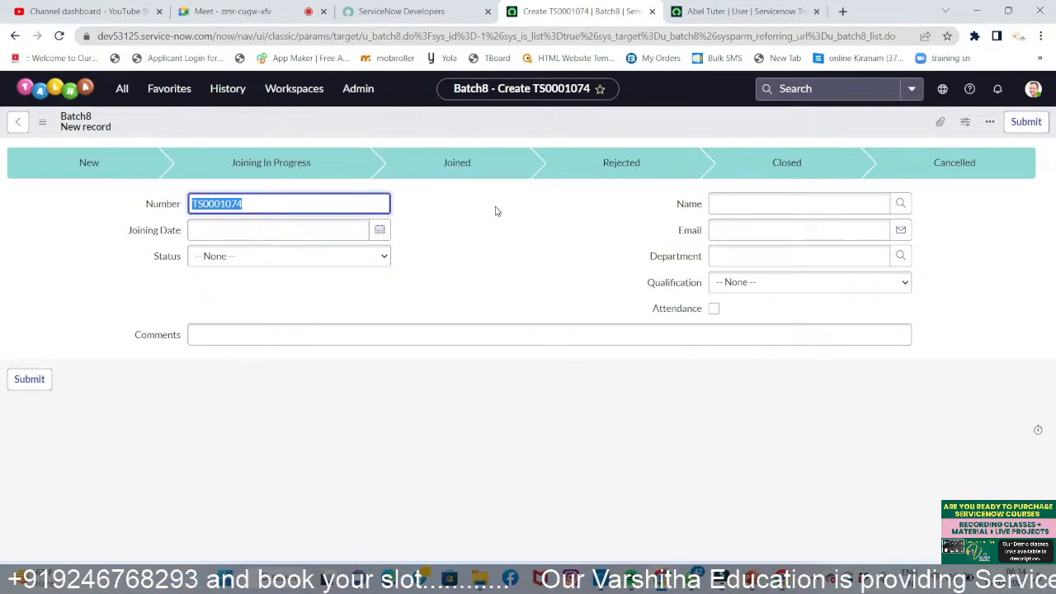
{"action": "right_click", "coordinate": [484, 130]}
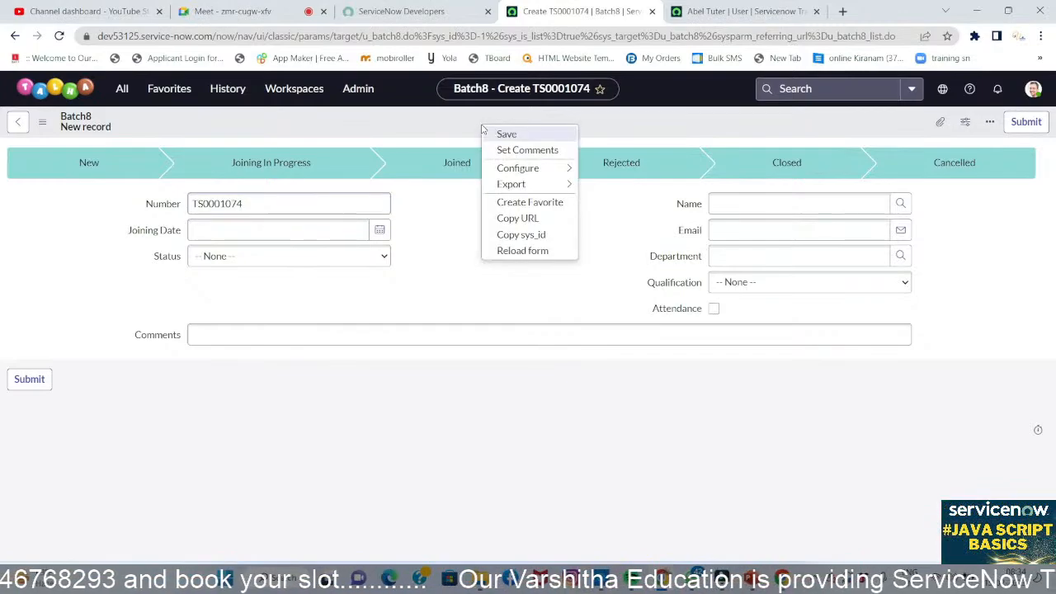
{"action": "left_click", "coordinate": [504, 134]}
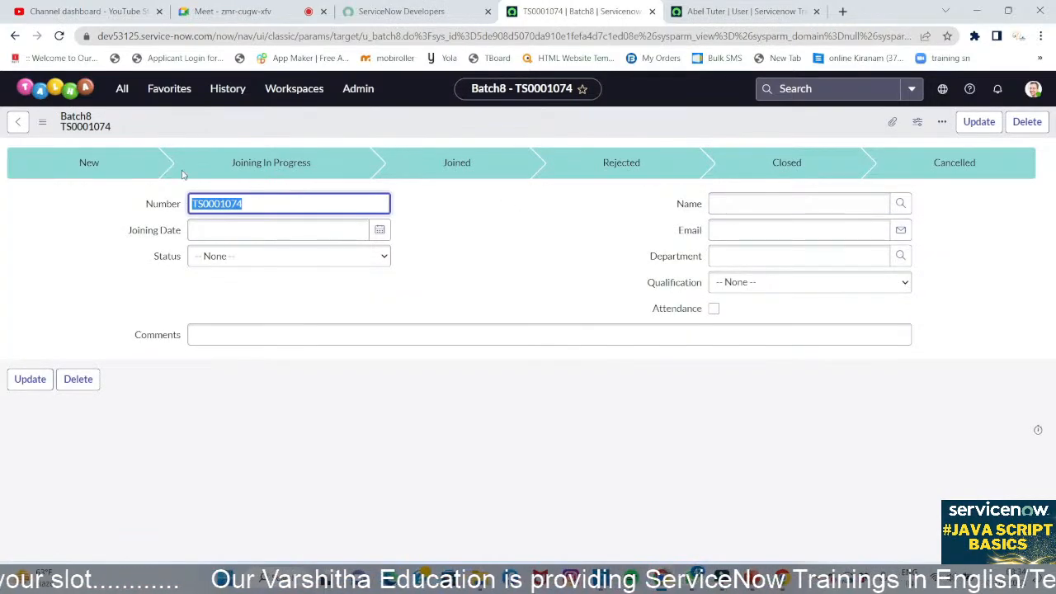
{"action": "left_click", "coordinate": [59, 36]}
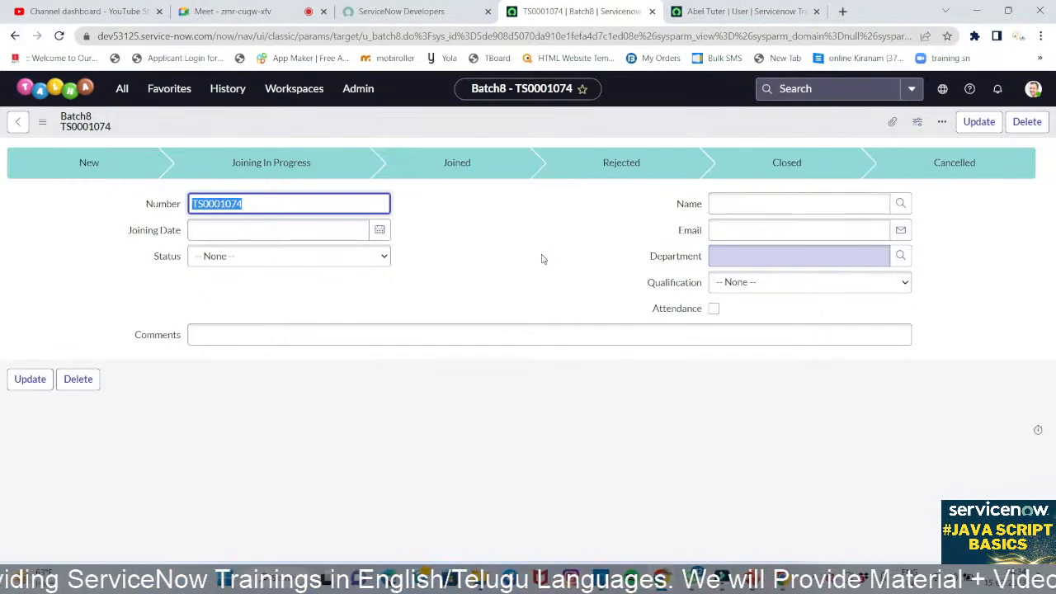
- Pick the second user in the lookup list as the Batch8 record's Name, save the record, and reload it
{"action": "left_click", "coordinate": [900, 202]}
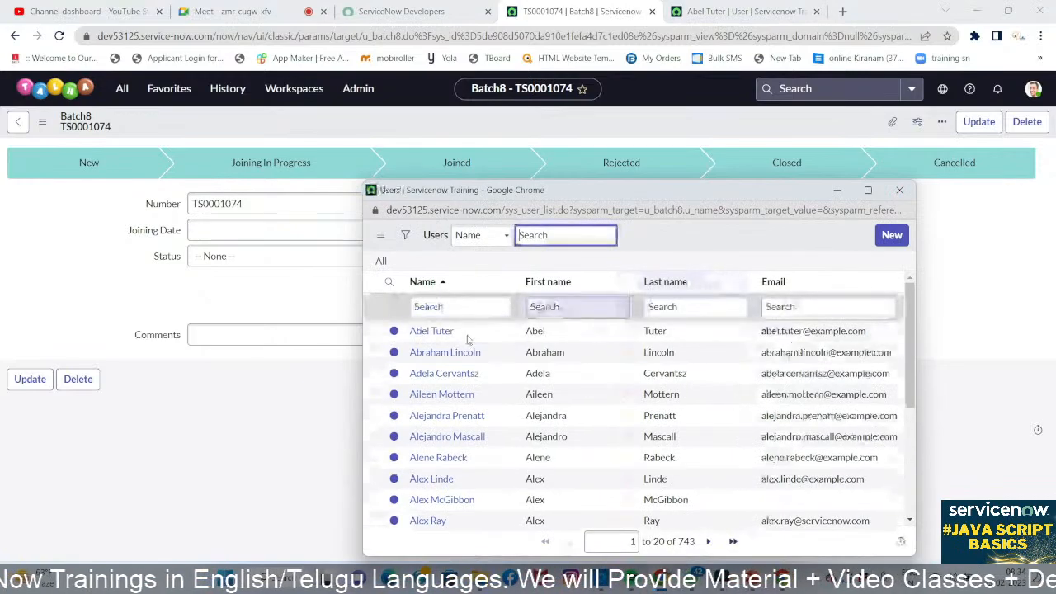
{"action": "left_click", "coordinate": [445, 352]}
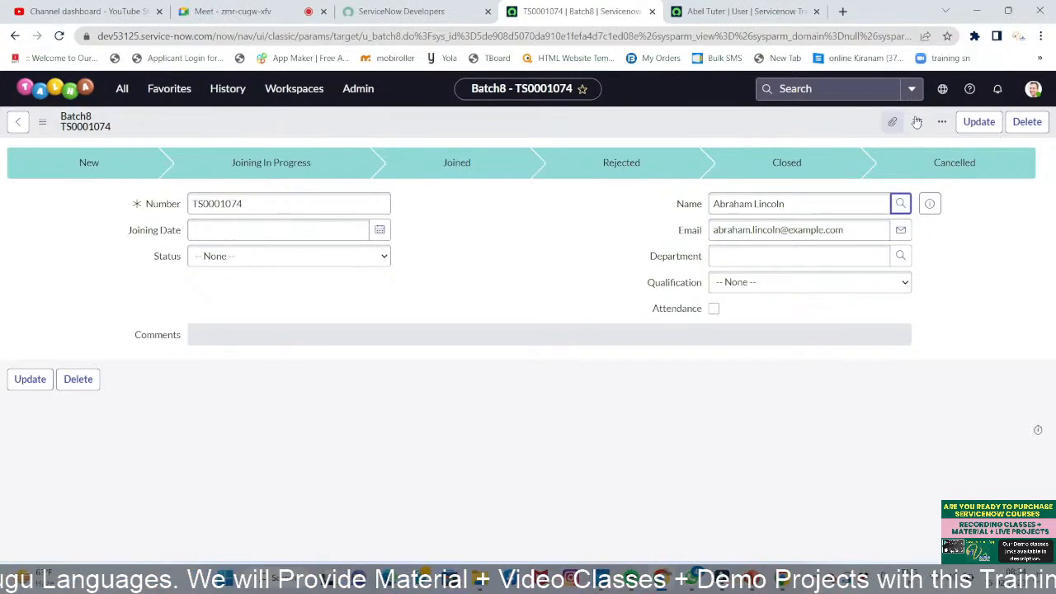
{"action": "right_click", "coordinate": [690, 122]}
{"action": "left_click", "coordinate": [711, 127]}
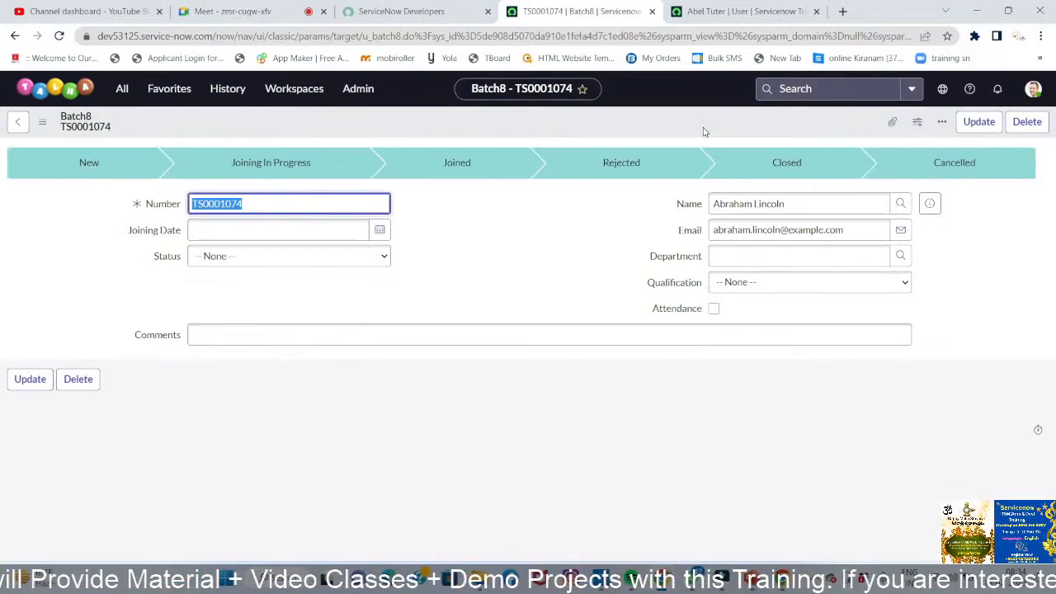
{"action": "left_click", "coordinate": [59, 36]}
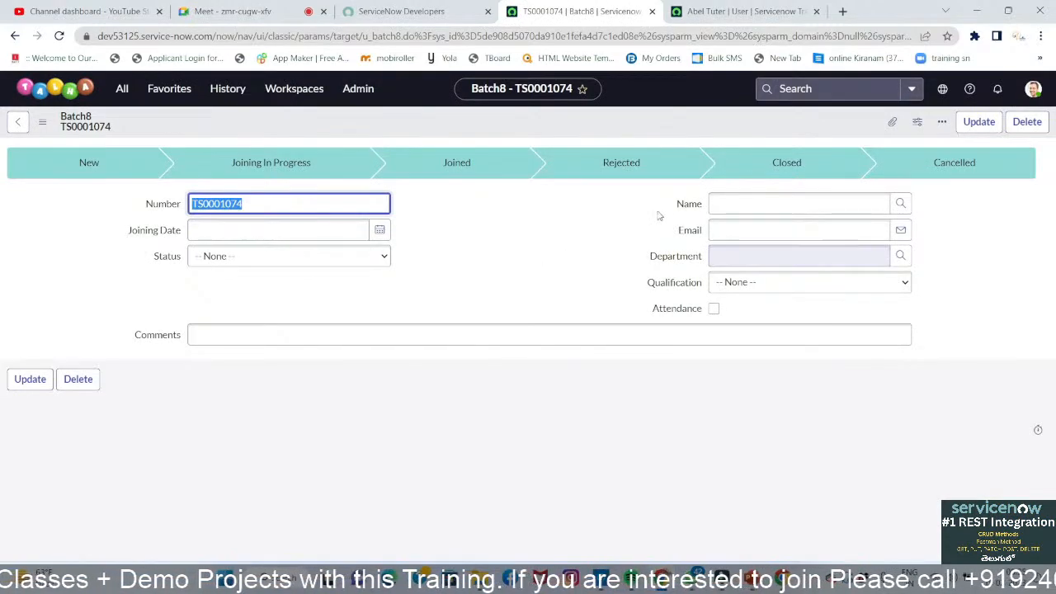
- Pick the first user in the lookup list as the Batch8 record's Name, save the record, and reload it
{"action": "left_click", "coordinate": [900, 203]}
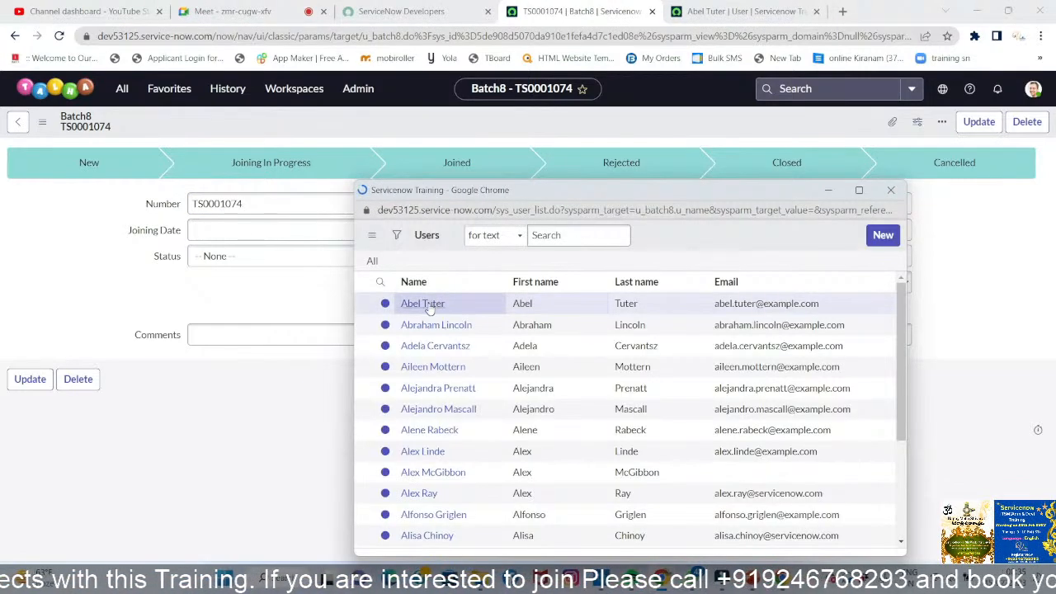
{"action": "left_click", "coordinate": [428, 305]}
{"action": "left_click", "coordinate": [422, 332]}
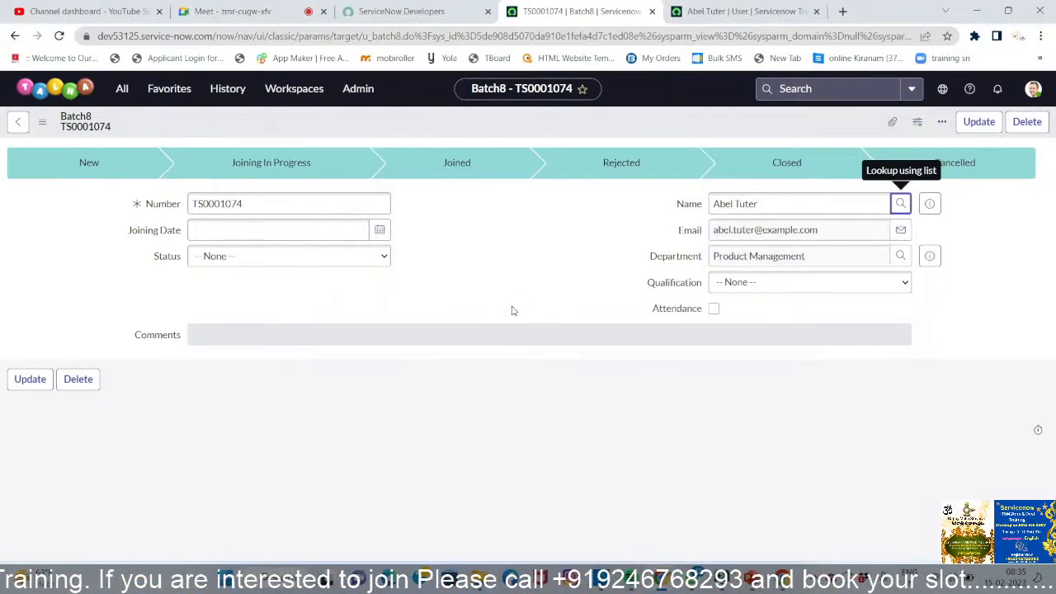
{"action": "right_click", "coordinate": [301, 120]}
{"action": "left_click", "coordinate": [319, 124]}
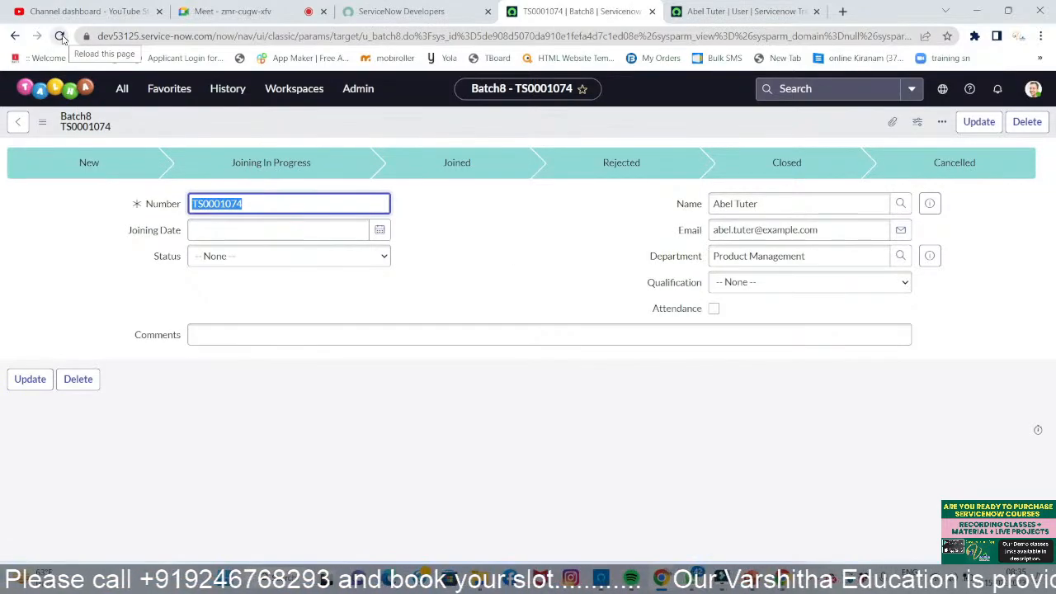
{"action": "left_click", "coordinate": [59, 37]}
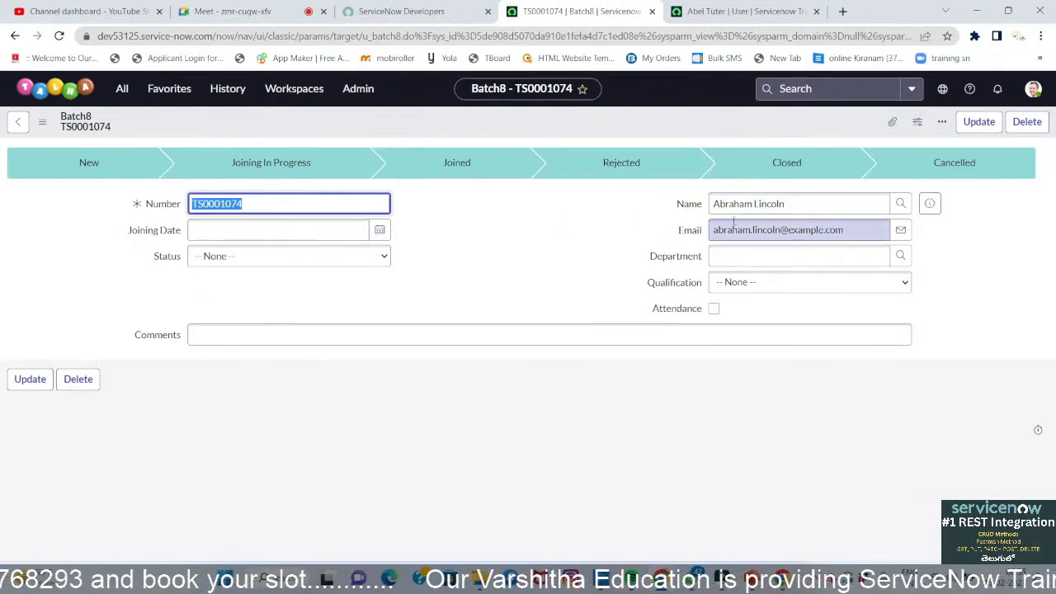
- Switch to the PowerPoint training deck and present slide 4 on what client scripts can do
{"action": "left_click", "coordinate": [408, 13]}
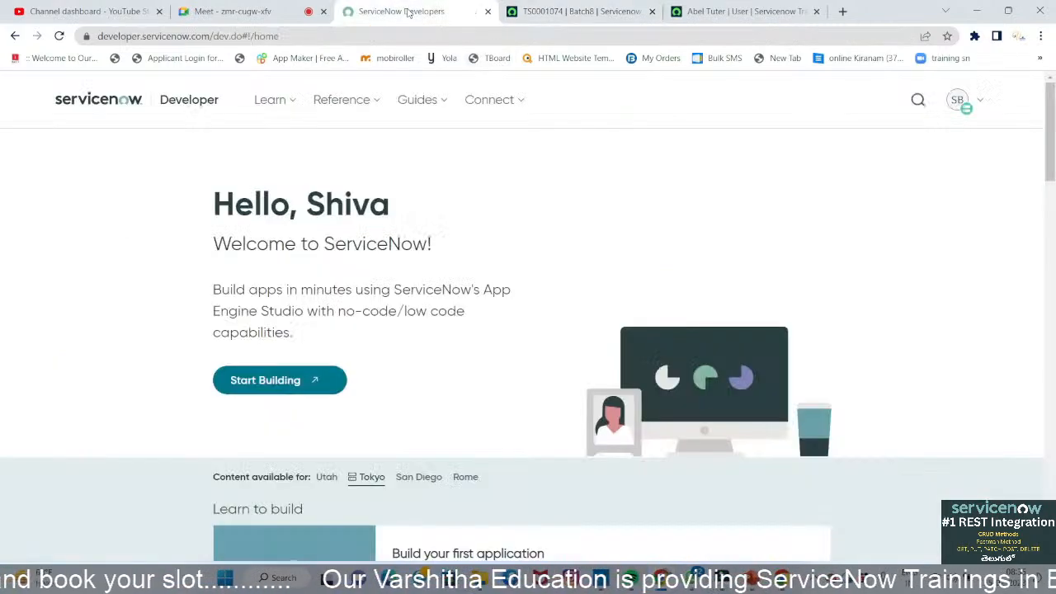
{"action": "left_click", "coordinate": [700, 12]}
{"action": "left_click", "coordinate": [752, 580]}
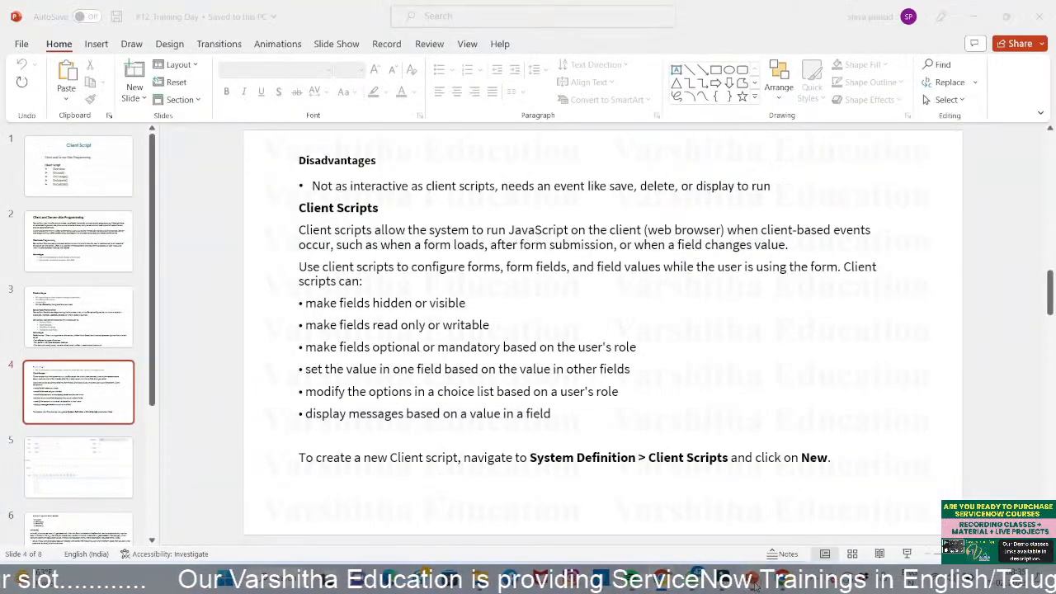
{"action": "left_click", "coordinate": [905, 554]}
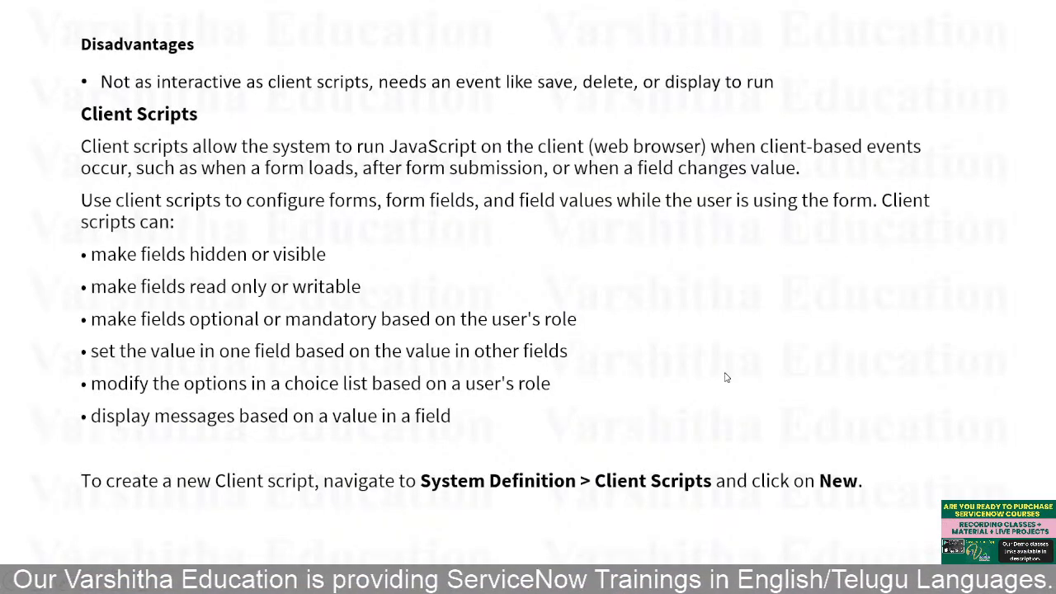
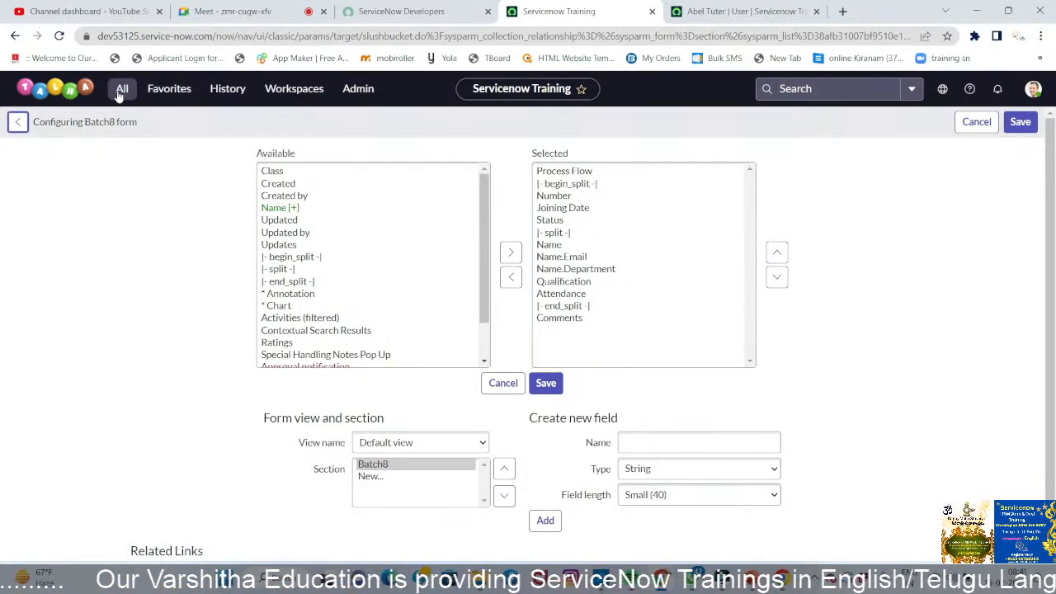
- Open the incident table with incident.list, and open incident INC0000502
{"action": "left_click", "coordinate": [119, 96]}
{"action": "left_click", "coordinate": [102, 126]}
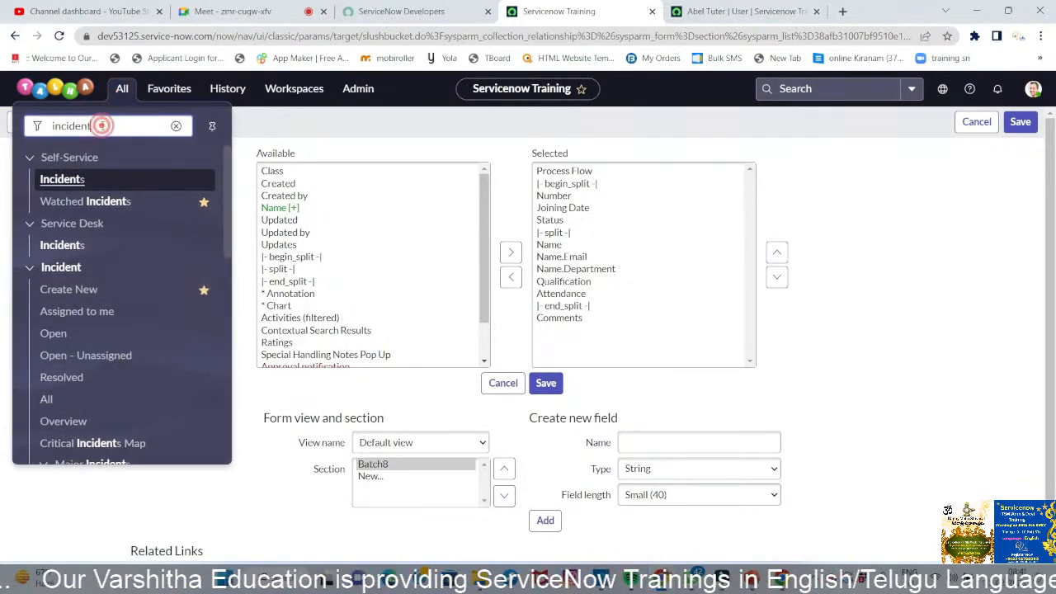
{"action": "type", "text": ".list"}
{"action": "key", "text": "Return"}
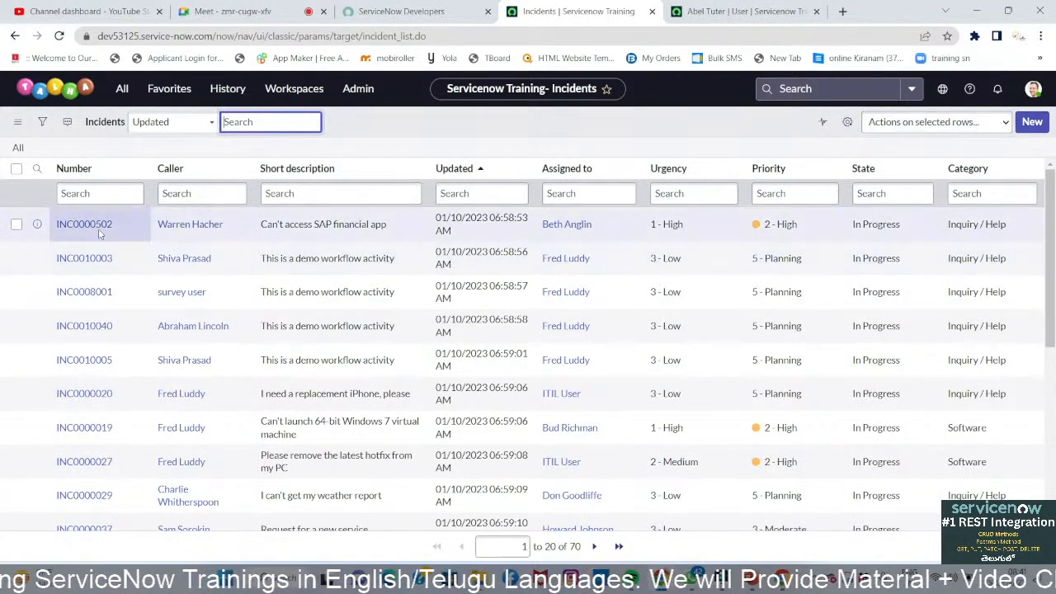
{"action": "left_click", "coordinate": [97, 229]}
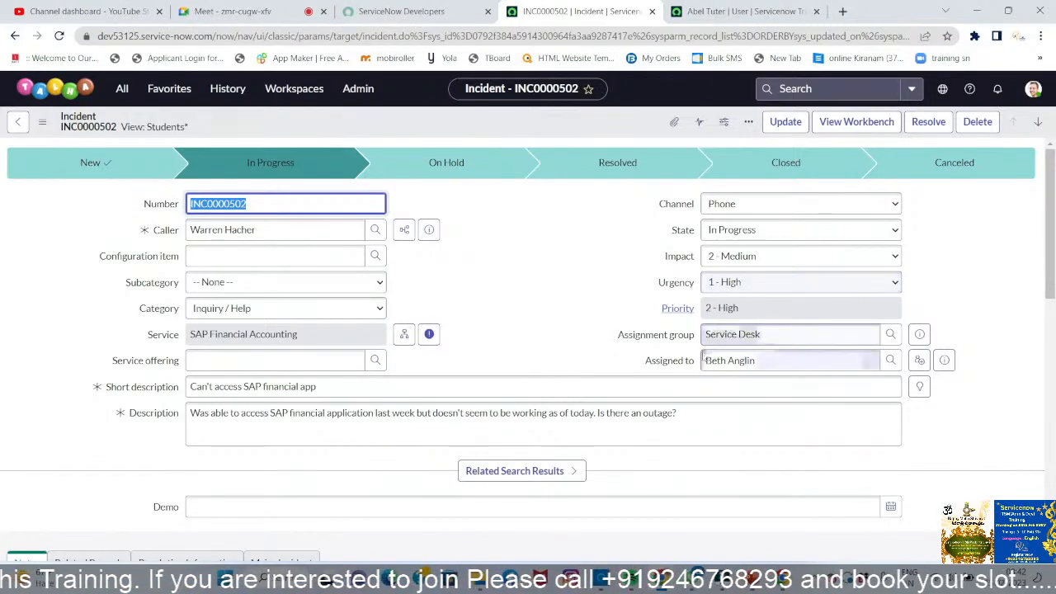
- Set the incident's Impact to 1 - High and its Urgency to 1 - High
{"action": "left_click", "coordinate": [722, 257]}
{"action": "left_click", "coordinate": [721, 271]}
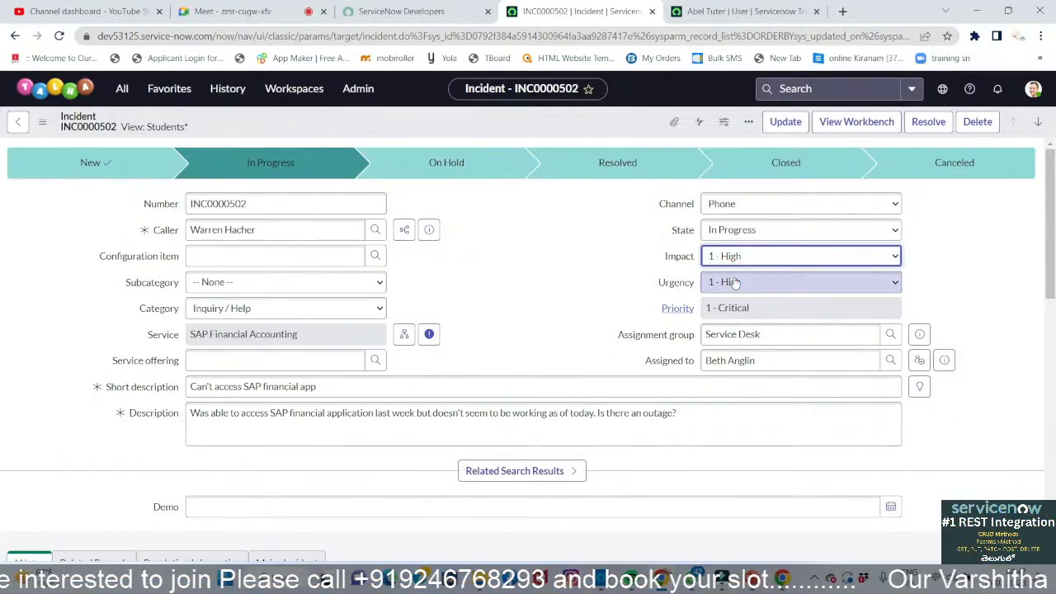
{"action": "left_click", "coordinate": [732, 280]}
{"action": "left_click", "coordinate": [734, 300]}
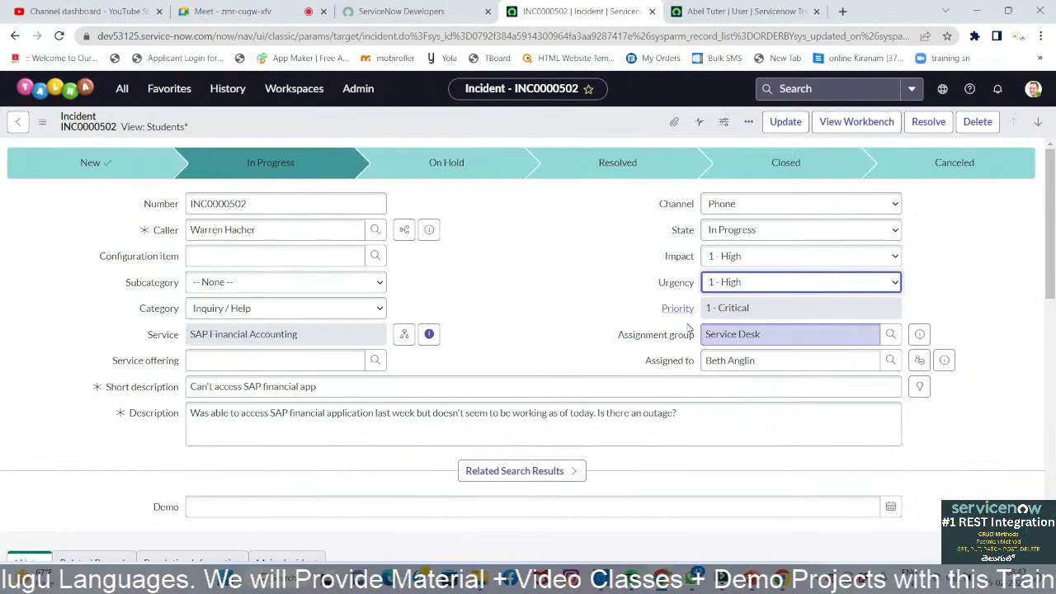
- Switch to the PowerPoint deck to view slide 4 in the slide show, and return to the incident form
{"action": "key", "text": "alt+Tab"}
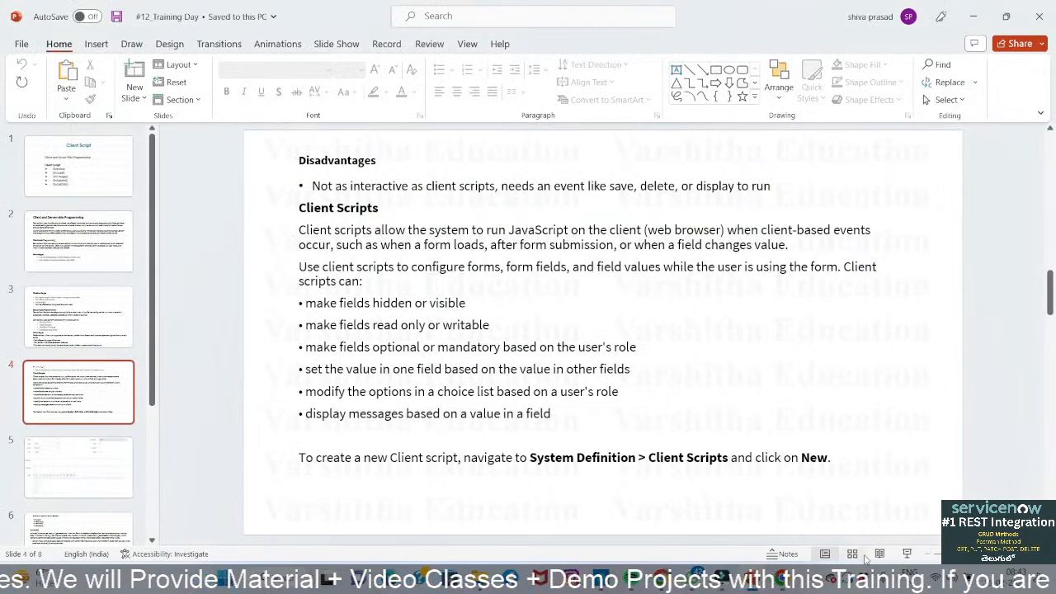
{"action": "left_click", "coordinate": [907, 553]}
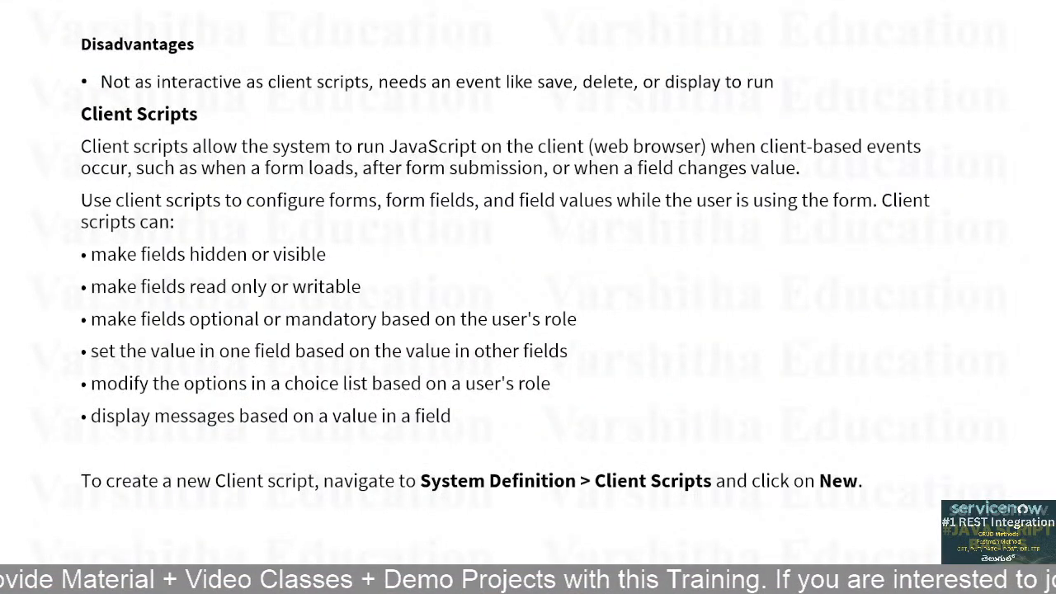
{"action": "key", "text": "alt+Tab"}
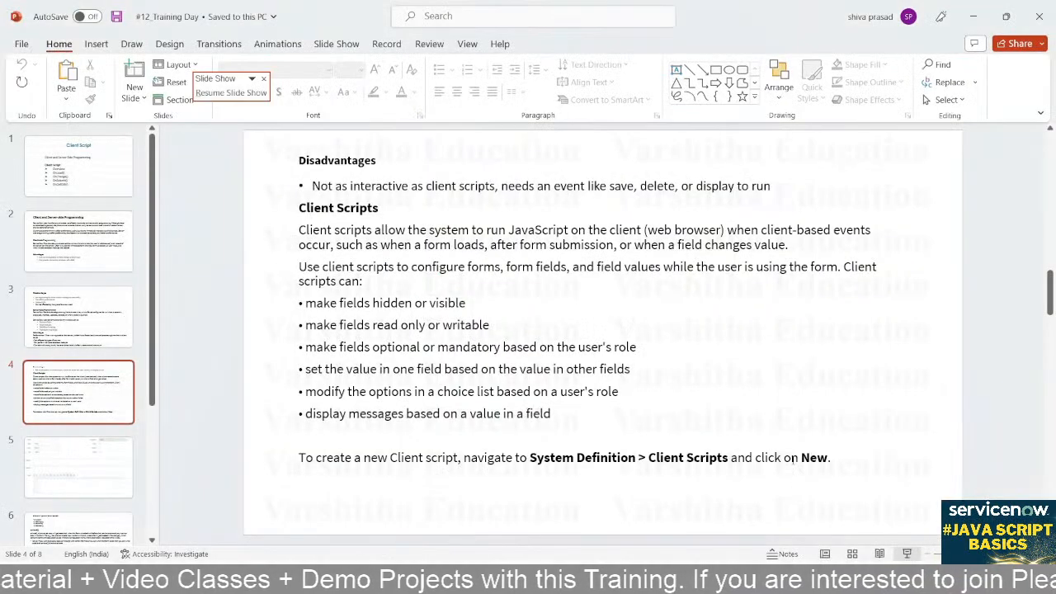
{"action": "key", "text": "alt+Tab"}
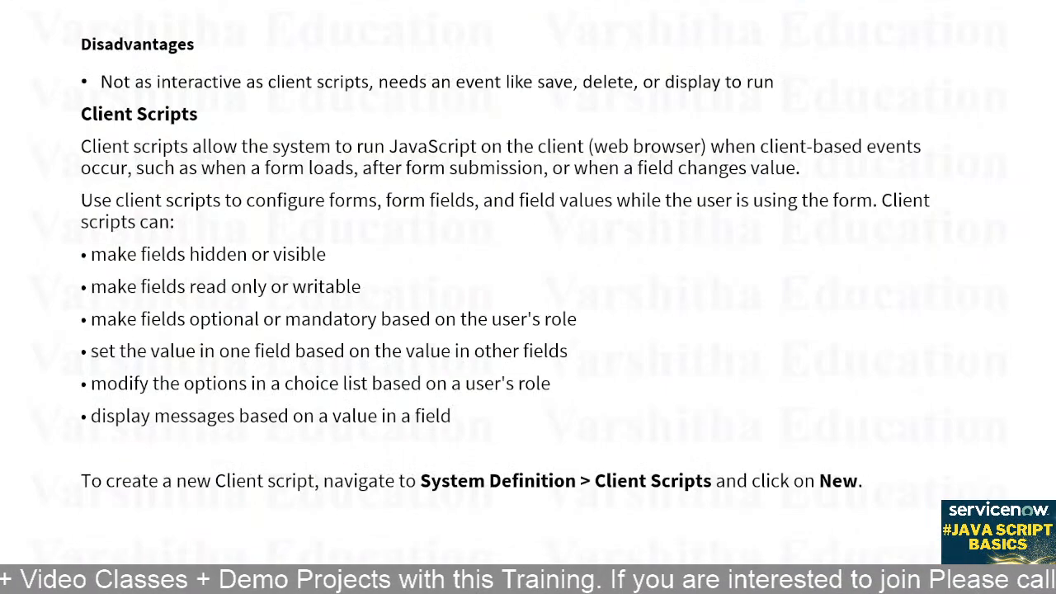
{"action": "key", "text": "Escape"}
{"action": "key", "text": "alt+Tab"}
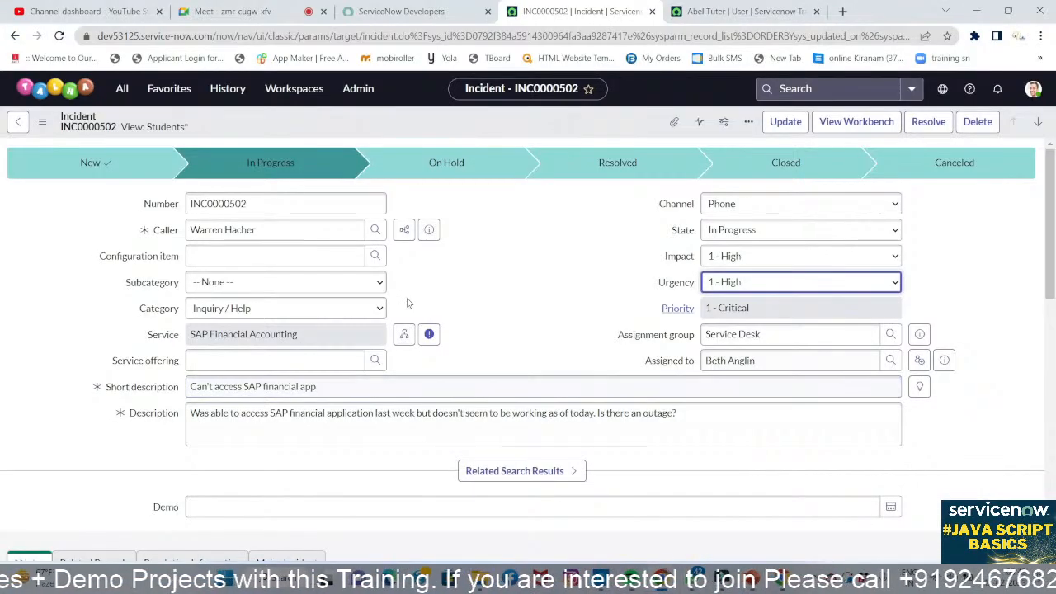
- Try to save the incident with its Caller cleared, and reload the form to discard the unsaved changes
{"action": "triple_click", "coordinate": [271, 229]}
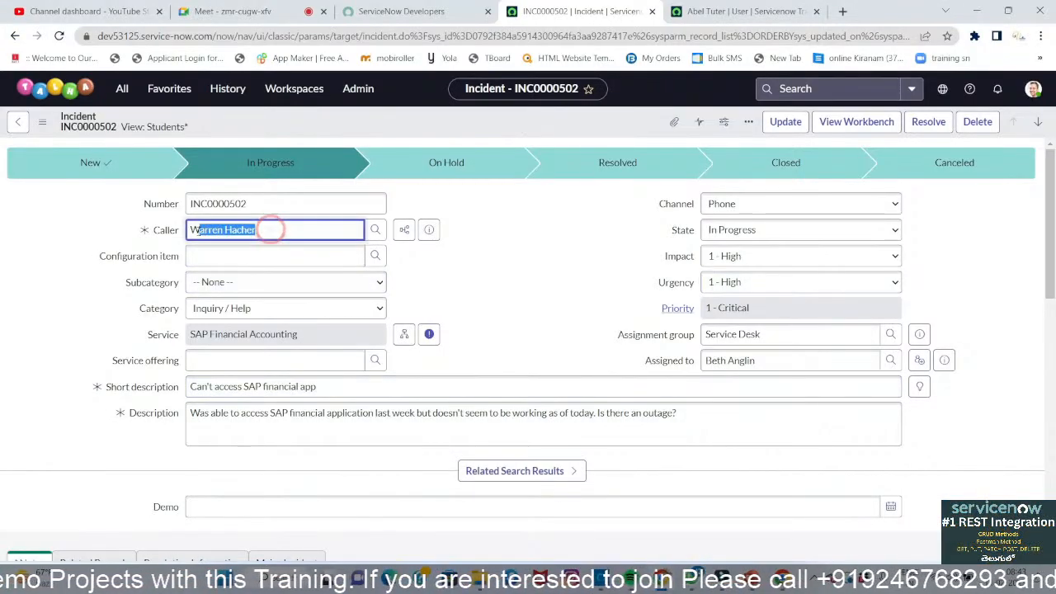
{"action": "key", "text": "BackSpace"}
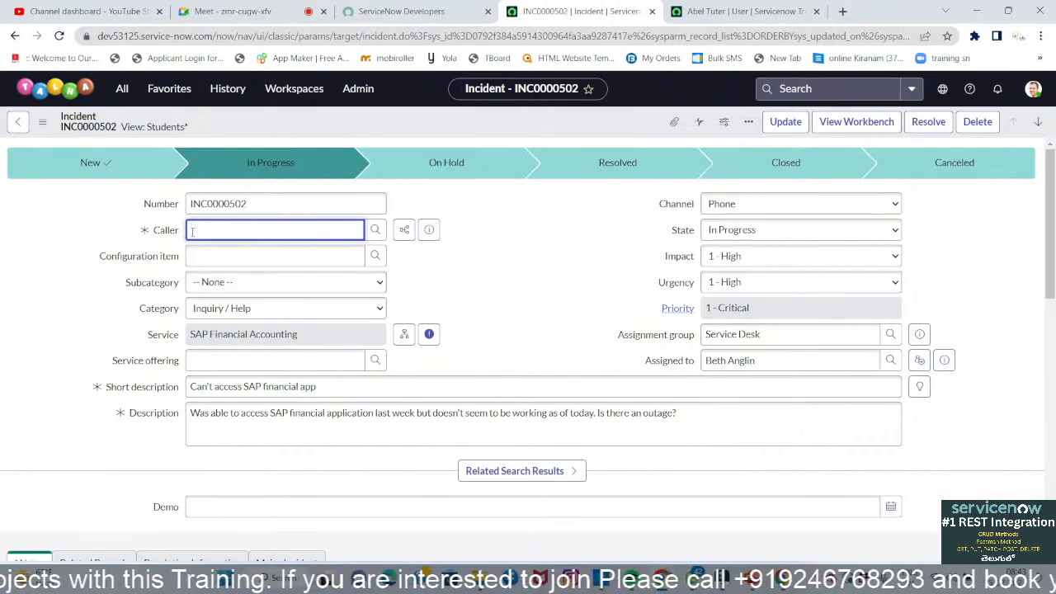
{"action": "right_click", "coordinate": [535, 125]}
{"action": "left_click", "coordinate": [547, 130]}
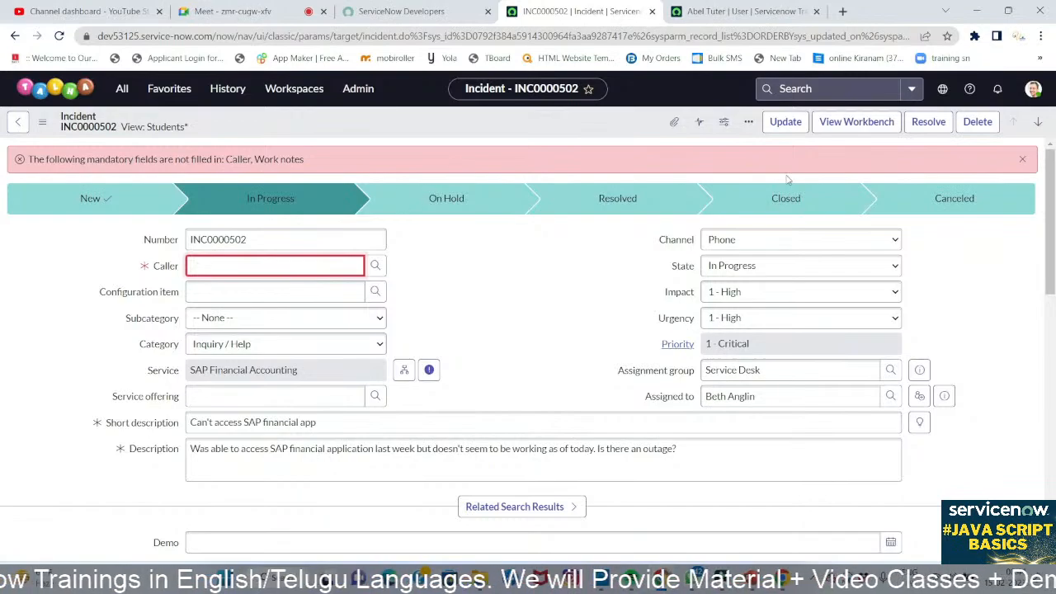
{"action": "left_click", "coordinate": [1021, 158]}
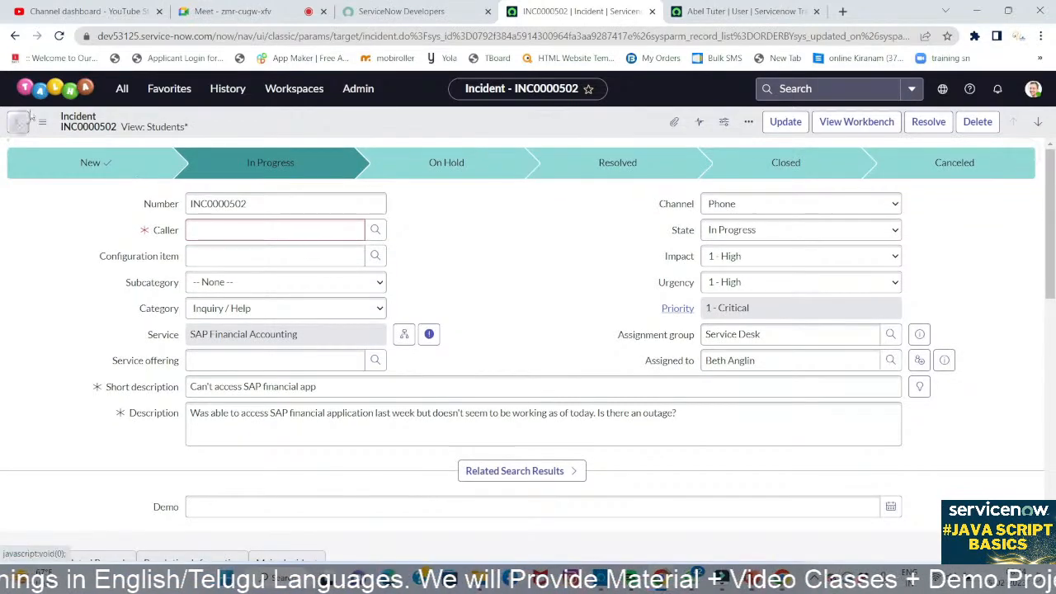
{"action": "left_click", "coordinate": [60, 36]}
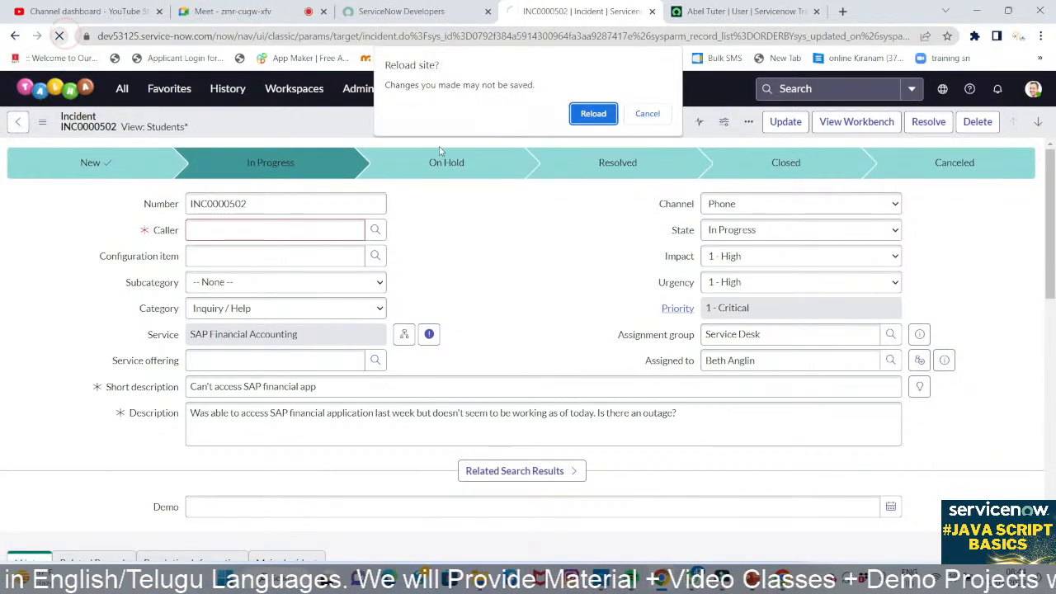
{"action": "left_click", "coordinate": [602, 117]}
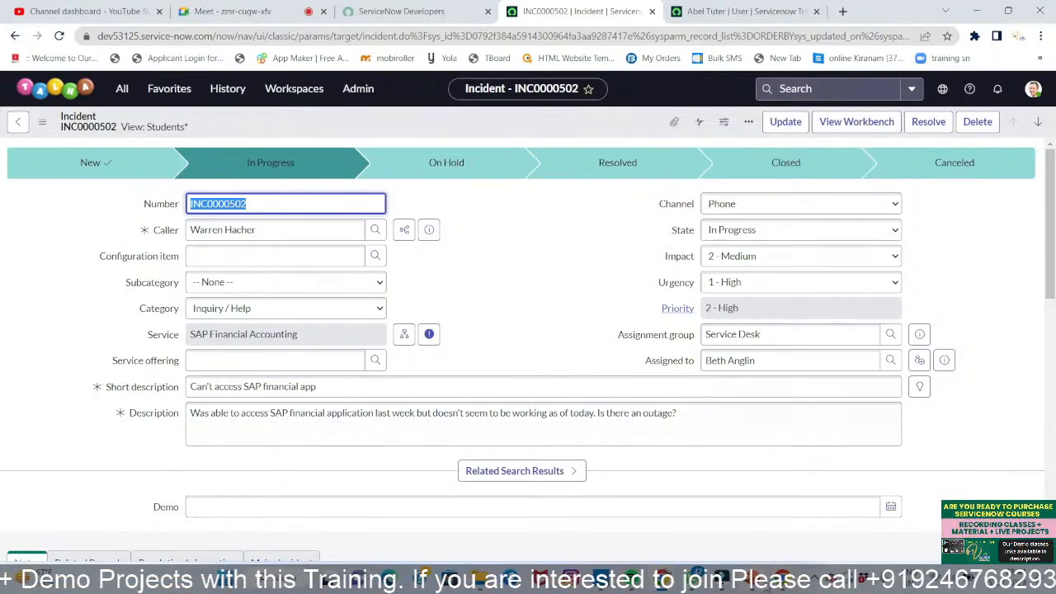
- Switch to the PowerPoint deck, review the Client Script form layout on slide 5 in the slide show, and end the show
{"action": "left_click", "coordinate": [751, 581]}
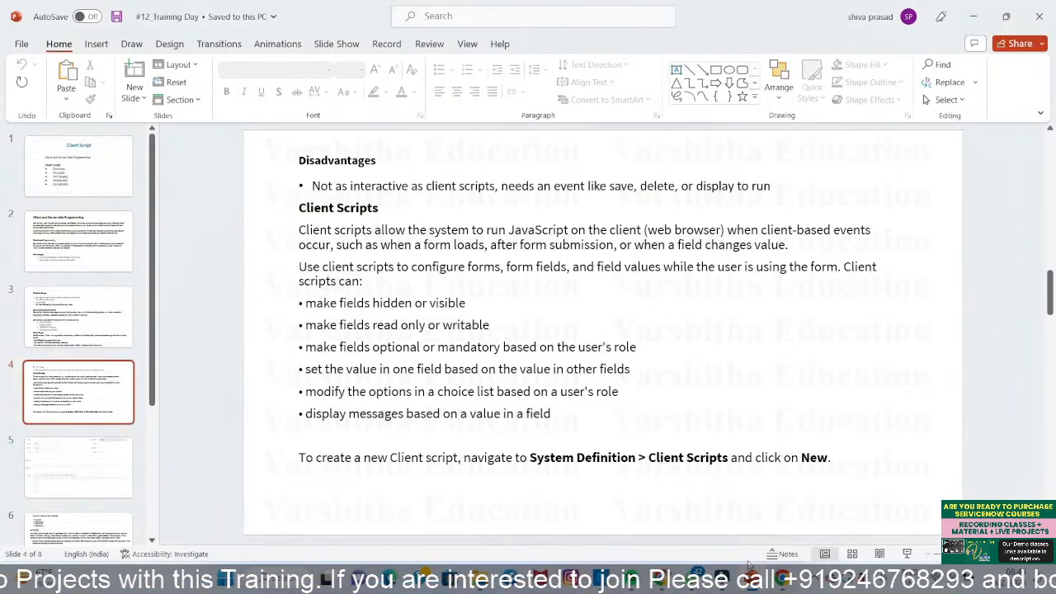
{"action": "left_click", "coordinate": [907, 553]}
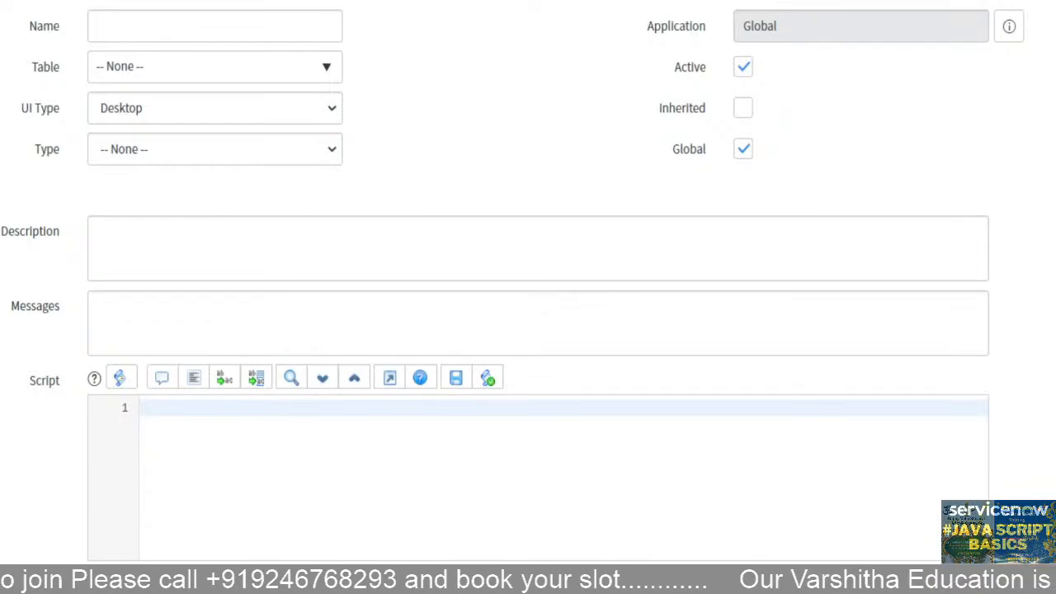
{"action": "key", "text": "Escape"}
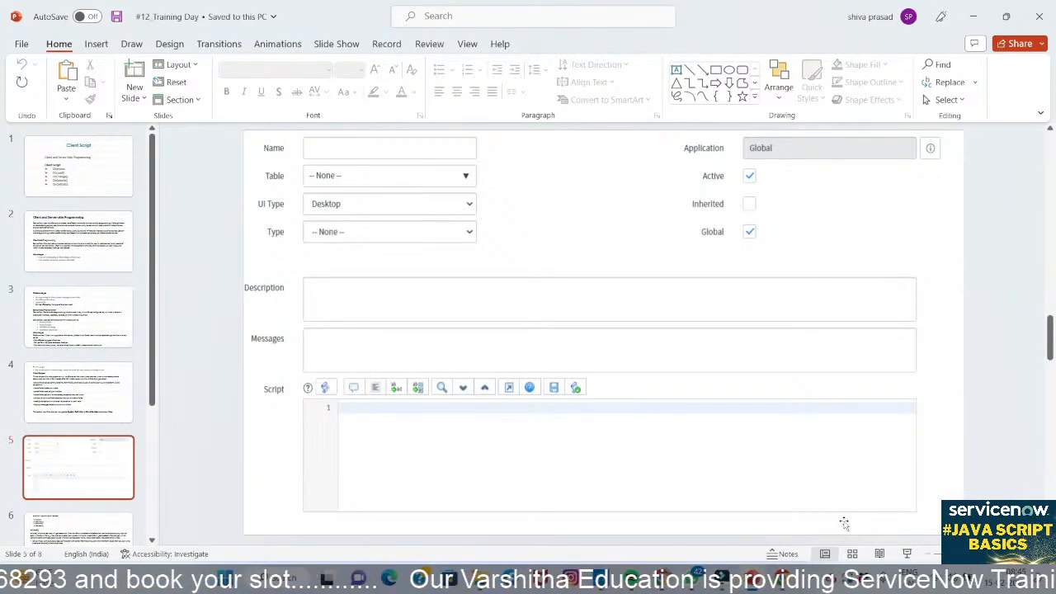
- Switch back to the ServiceNow browser window, open the Client Scripts list under System Definition, and look through it
{"action": "key", "text": "alt+Tab"}
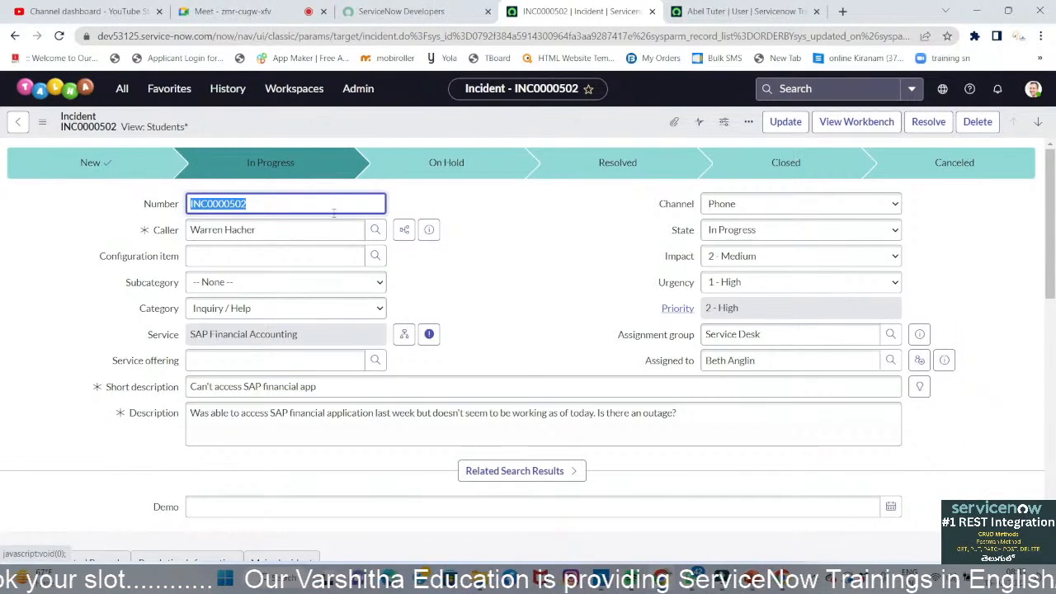
{"action": "left_click", "coordinate": [121, 93]}
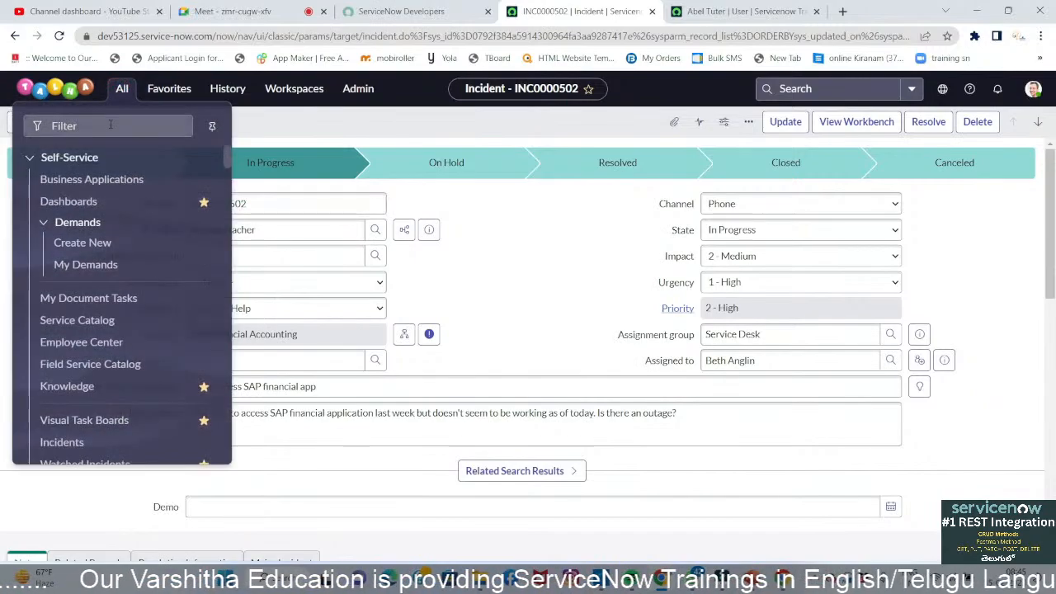
{"action": "left_click", "coordinate": [109, 123]}
{"action": "type", "text": "cli"}
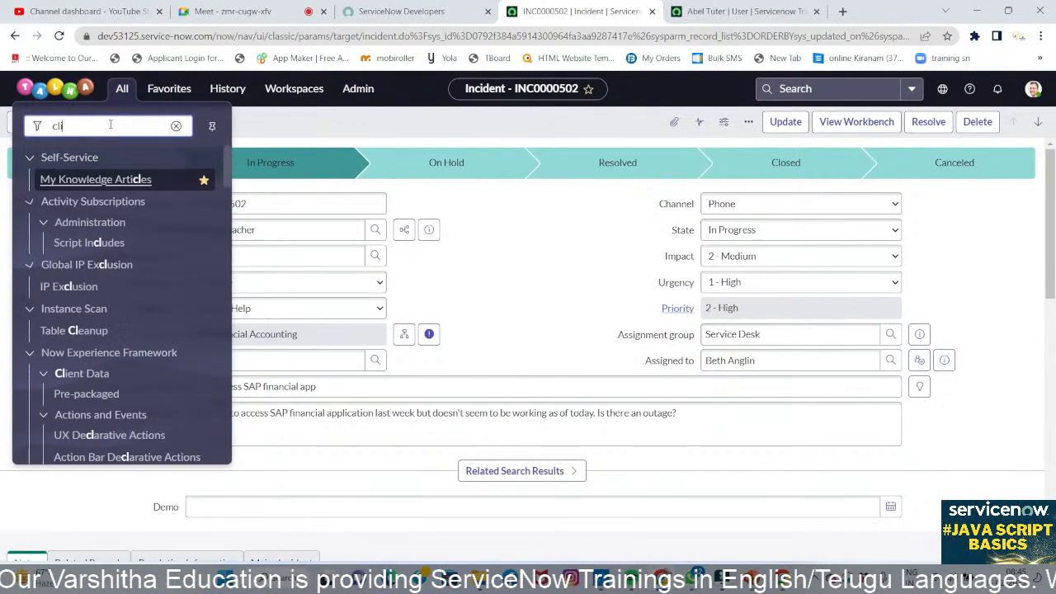
{"action": "type", "text": "ent script"}
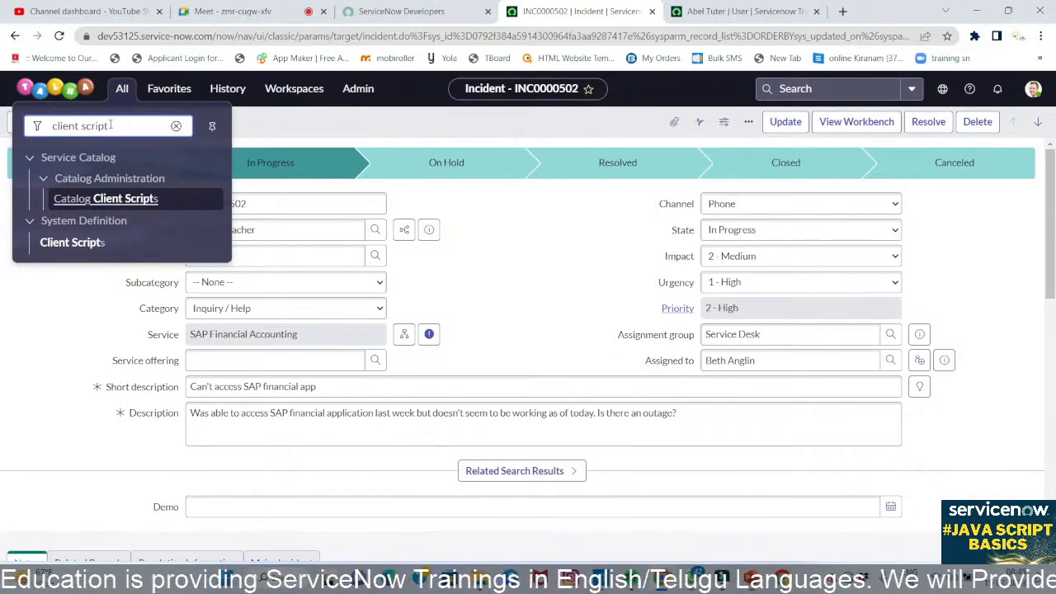
{"action": "left_click", "coordinate": [96, 245]}
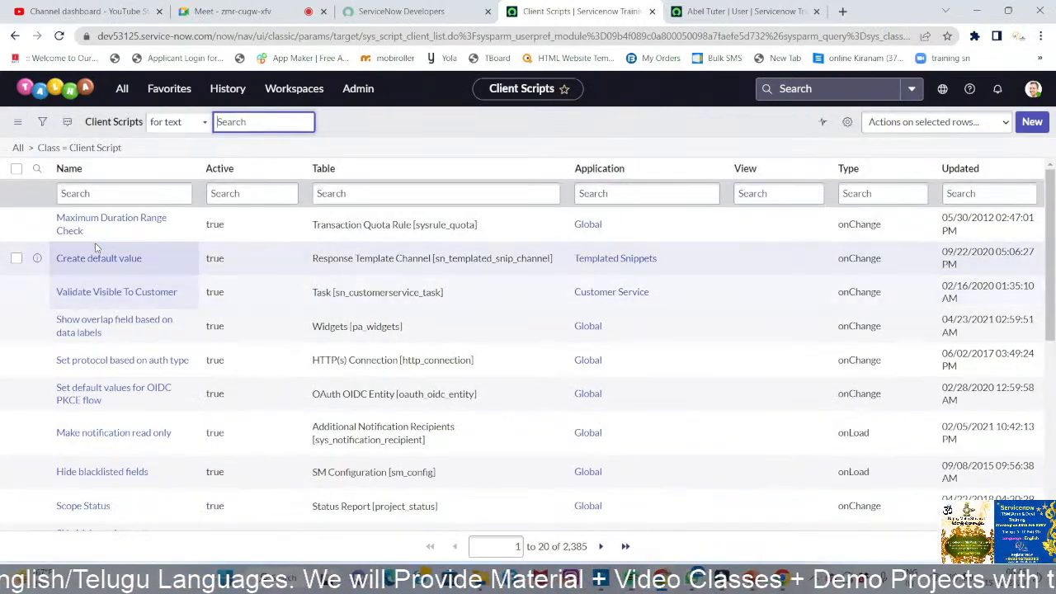
{"action": "scroll", "coordinate": [119, 390], "scroll_direction": "down", "scroll_amount": 5}
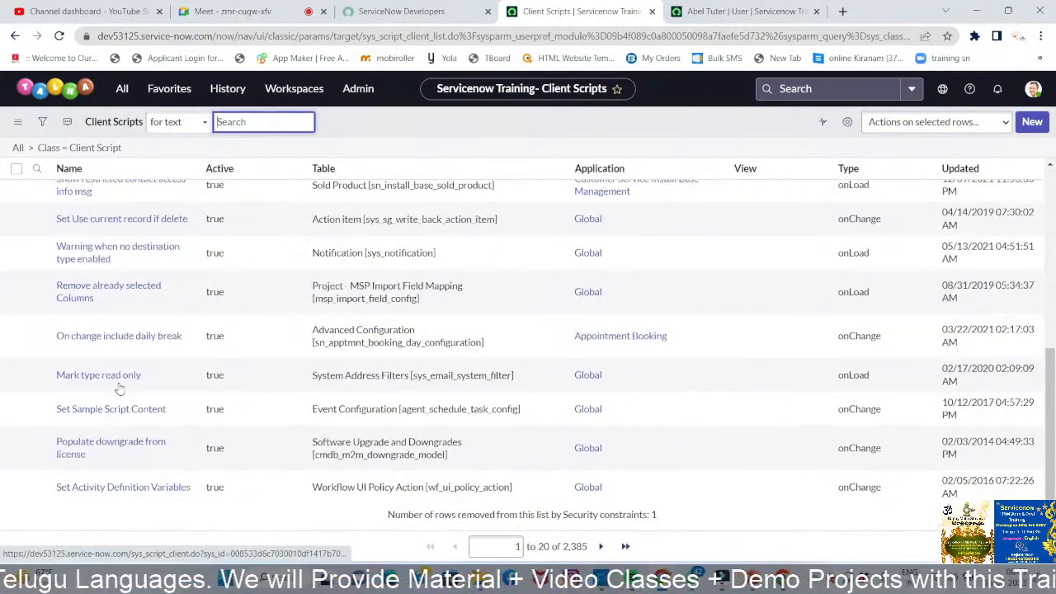
{"action": "scroll", "coordinate": [120, 390], "scroll_direction": "up", "scroll_amount": 5}
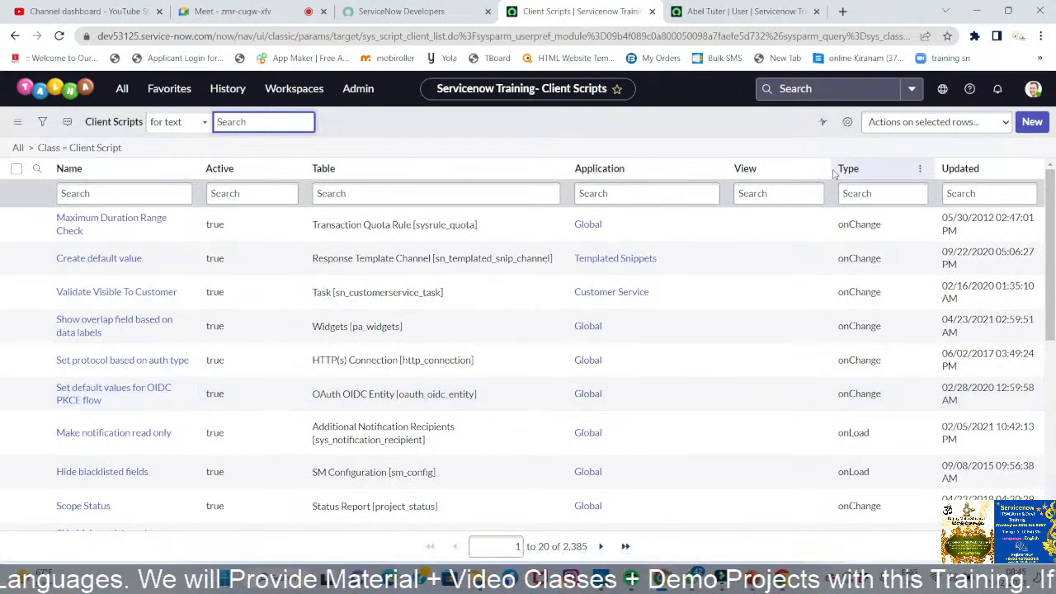
- Start a new client script record and view its Table choices without selecting one
{"action": "left_click", "coordinate": [1031, 122]}
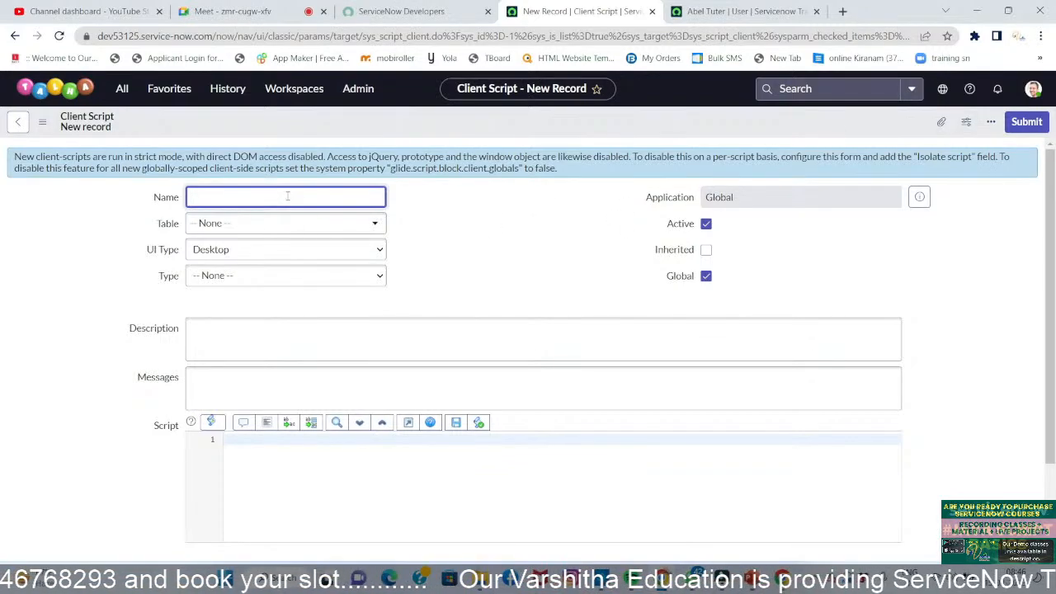
{"action": "left_click", "coordinate": [307, 230]}
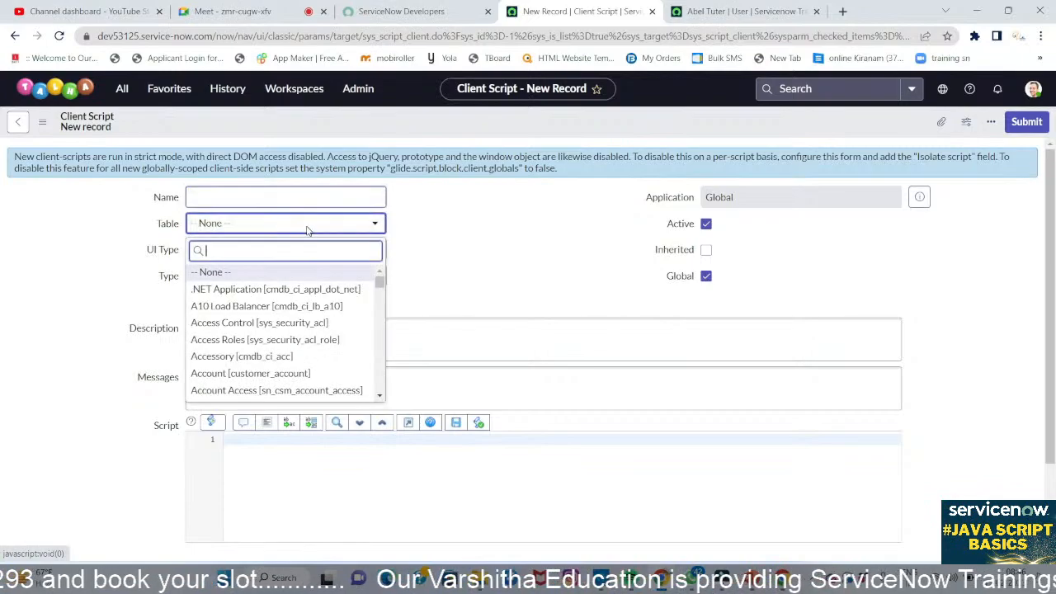
{"action": "left_click", "coordinate": [447, 245]}
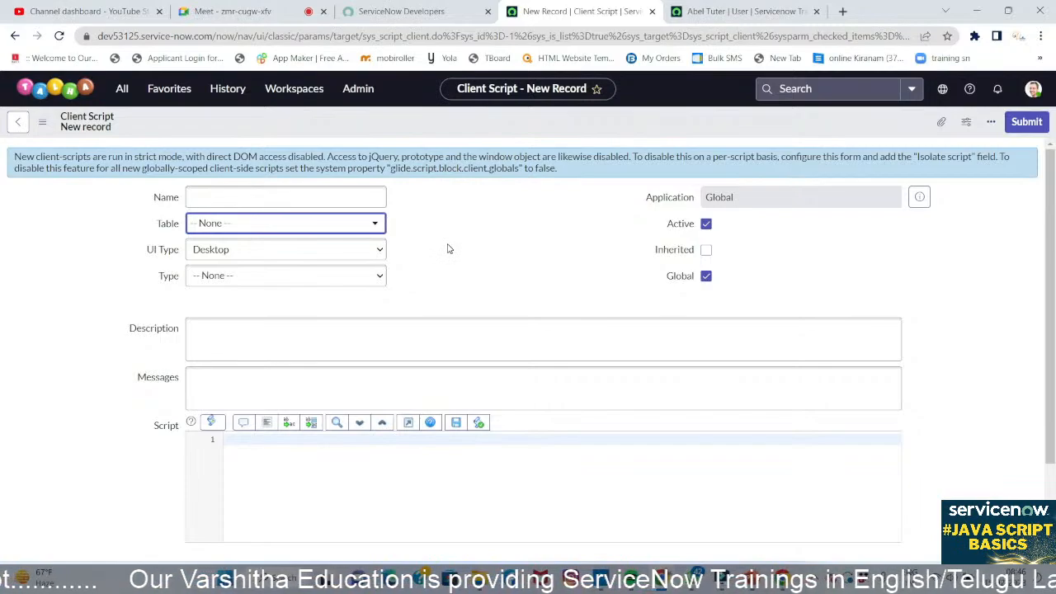
- Set the new client script's UI Type to All and its Type to onChange
{"action": "left_click", "coordinate": [272, 253]}
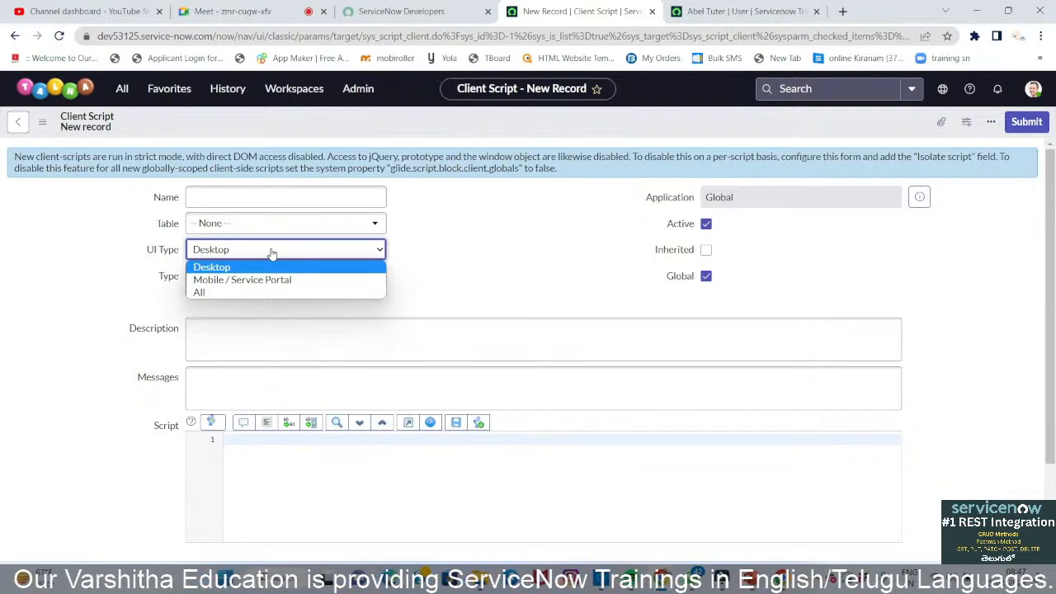
{"action": "left_click", "coordinate": [247, 292]}
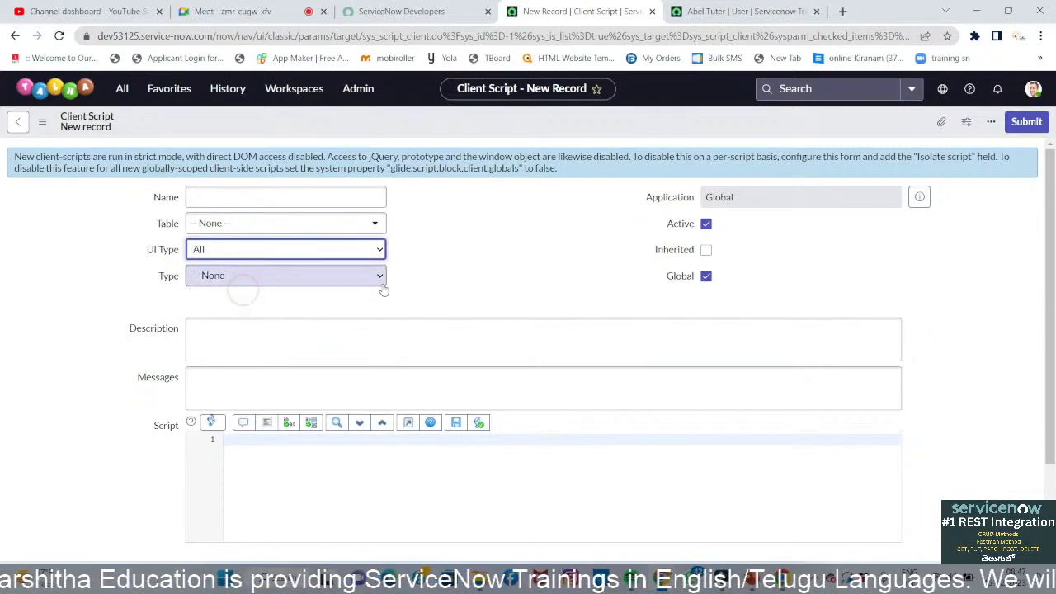
{"action": "left_click", "coordinate": [453, 266]}
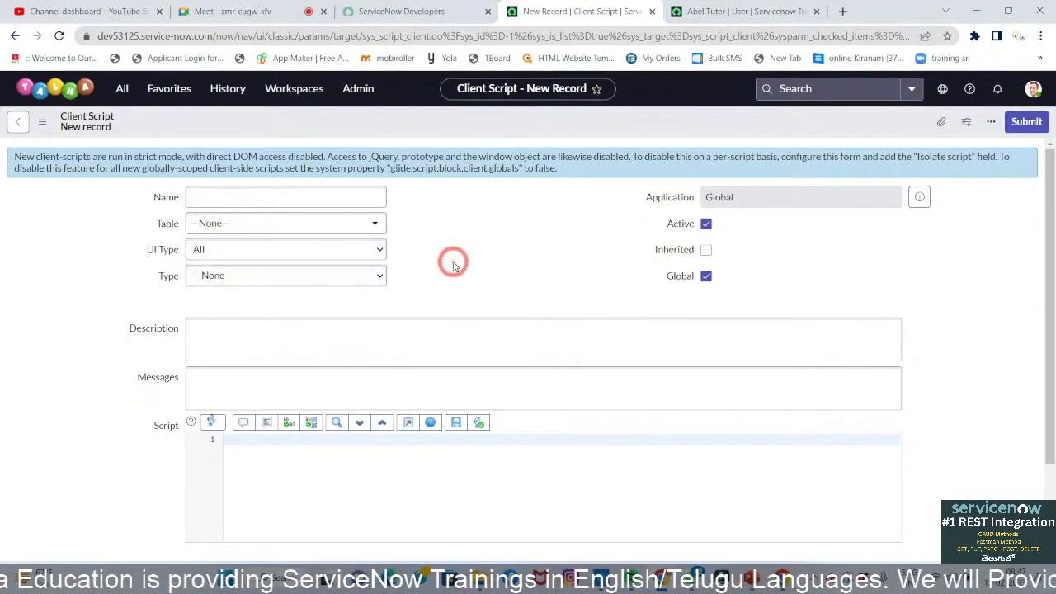
{"action": "left_click", "coordinate": [357, 275]}
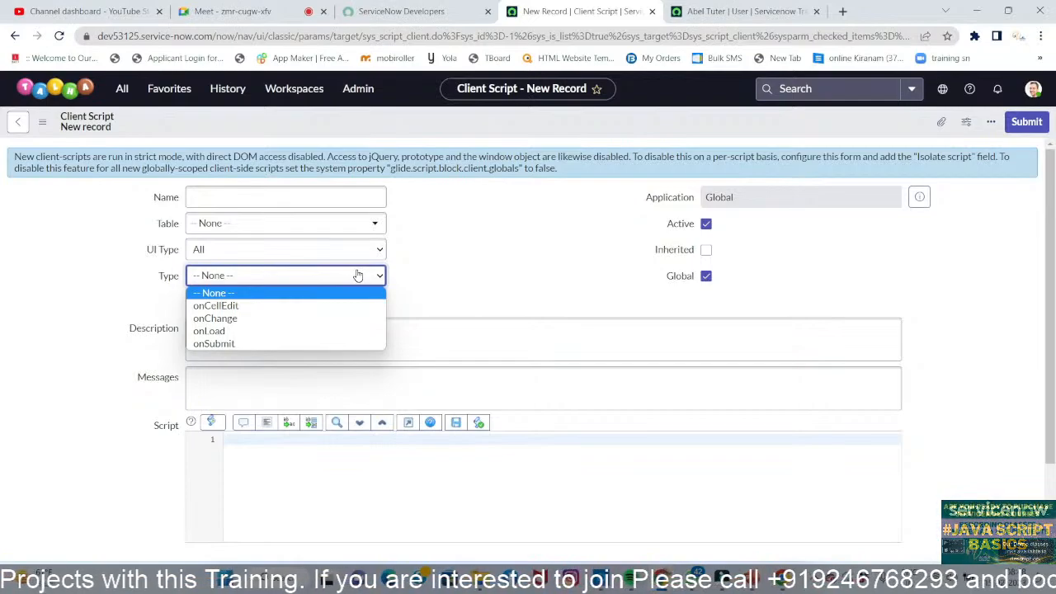
{"action": "key", "text": "Down"}
{"action": "key", "text": "Down"}
{"action": "key", "text": "Down"}
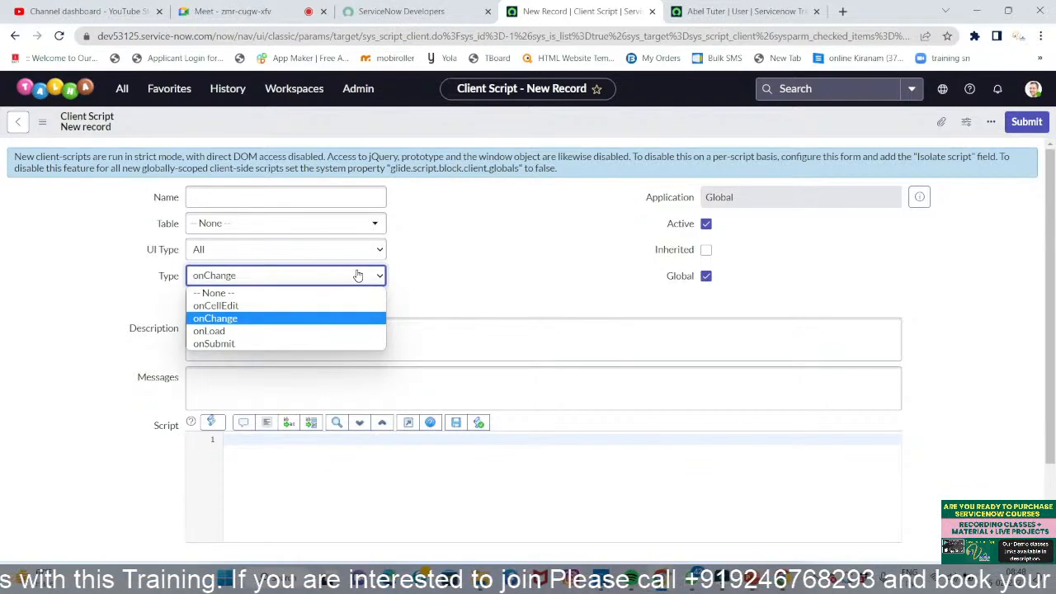
{"action": "key", "text": "Up"}
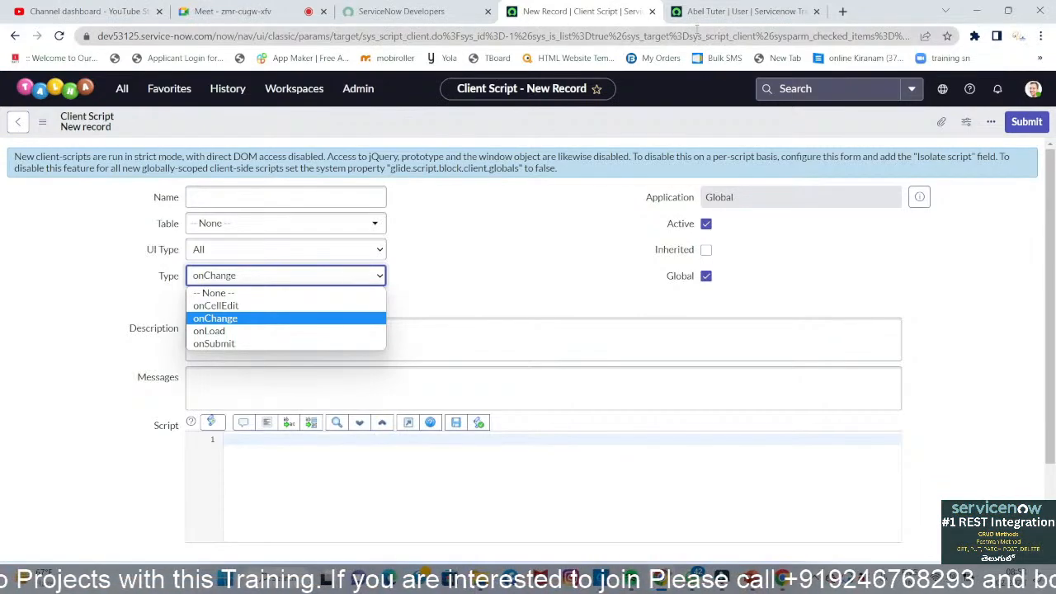
- Try to open the Incidents list from the unsaved client script, and leave the form without saving
{"action": "left_click", "coordinate": [123, 88]}
{"action": "left_click", "coordinate": [123, 88]}
{"action": "left_click", "coordinate": [118, 124]}
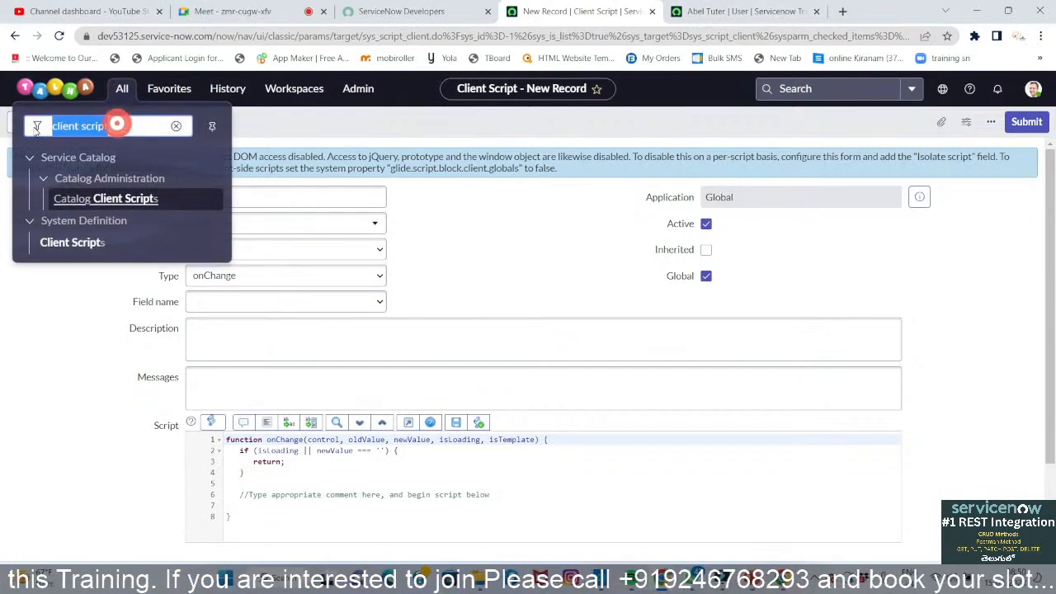
{"action": "type", "text": "im"}
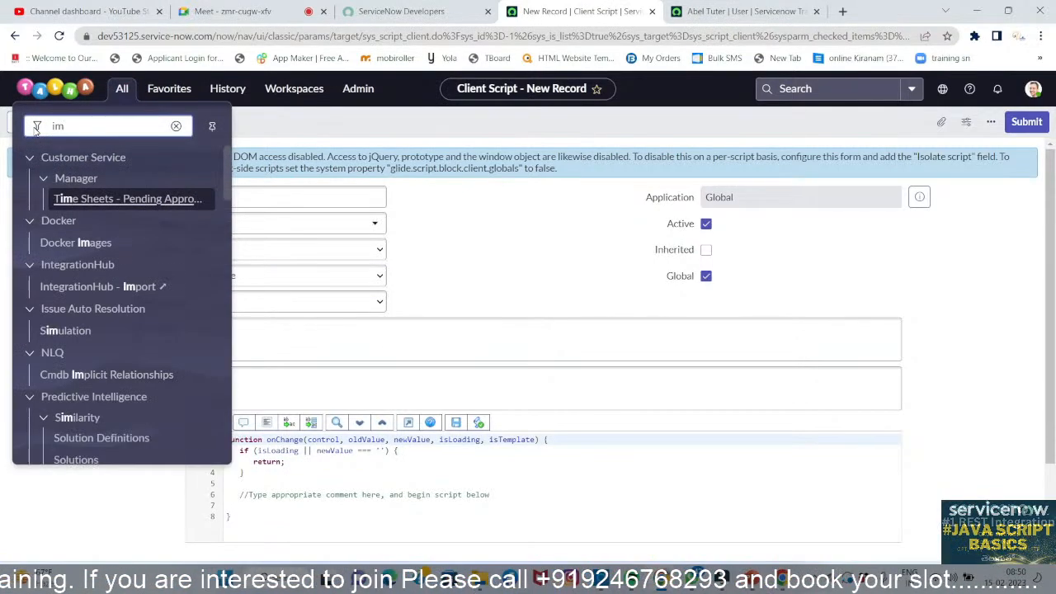
{"action": "key", "text": "BackSpace"}
{"action": "type", "text": "ncident"}
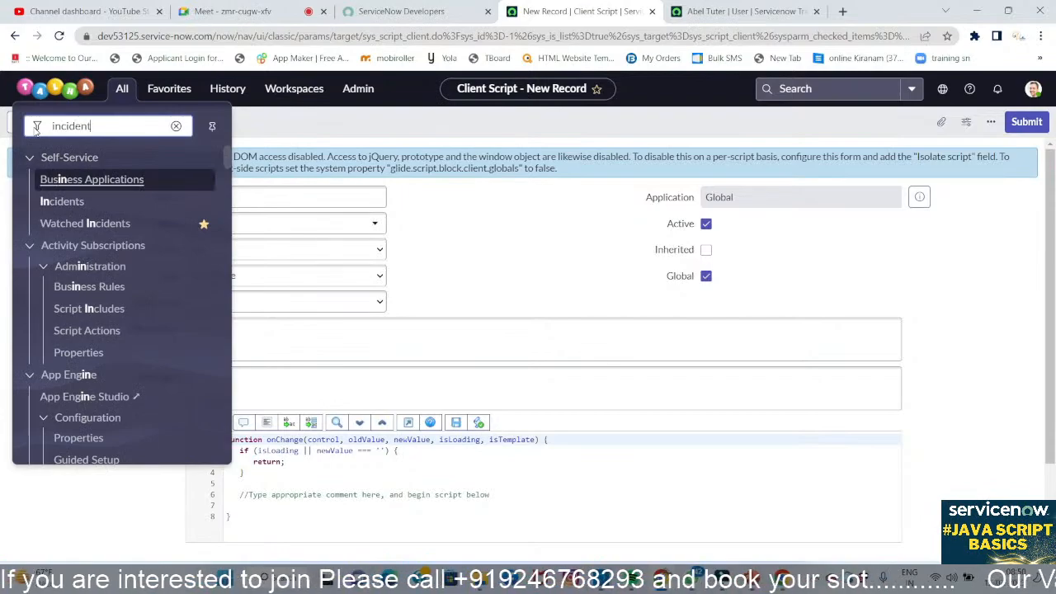
{"action": "type", "text": ".li"}
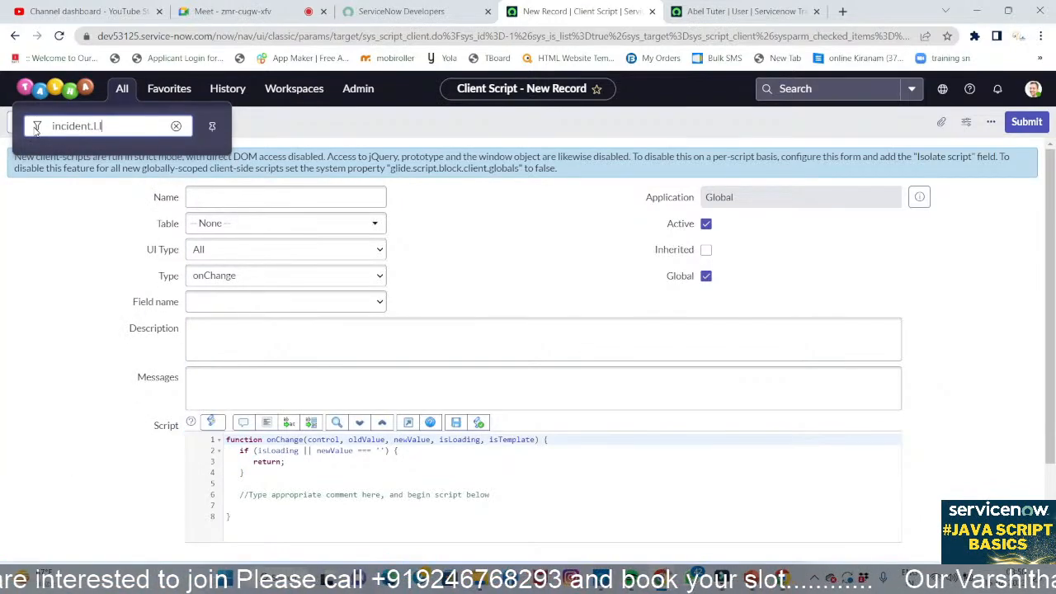
{"action": "type", "text": "ST"}
{"action": "key", "text": "Return"}
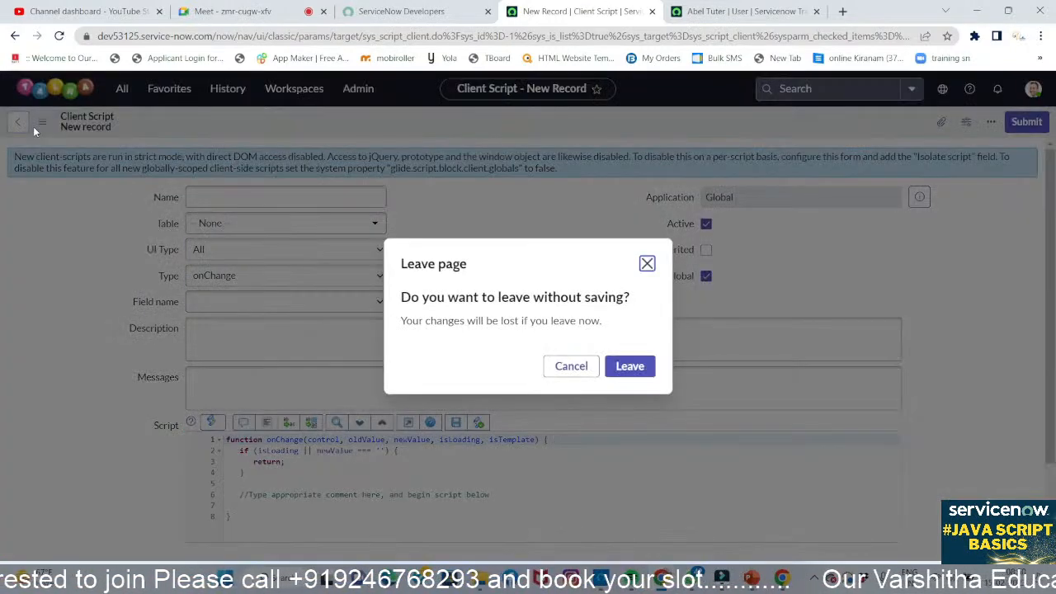
{"action": "left_click", "coordinate": [629, 366]}
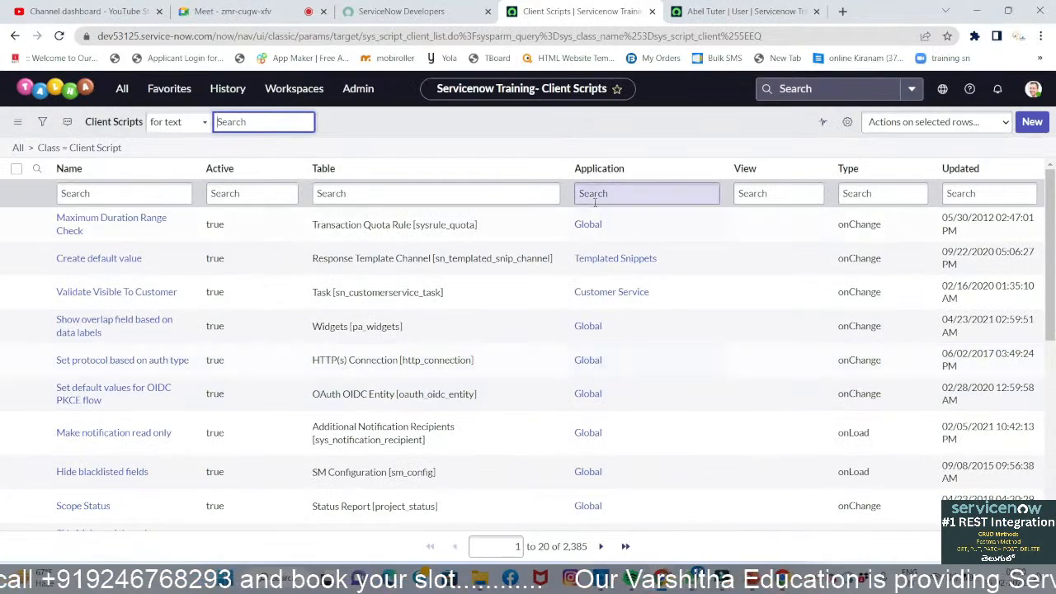
- Open the full Incidents list with incident.LIST
{"action": "left_click", "coordinate": [122, 88]}
{"action": "left_click", "coordinate": [126, 122]}
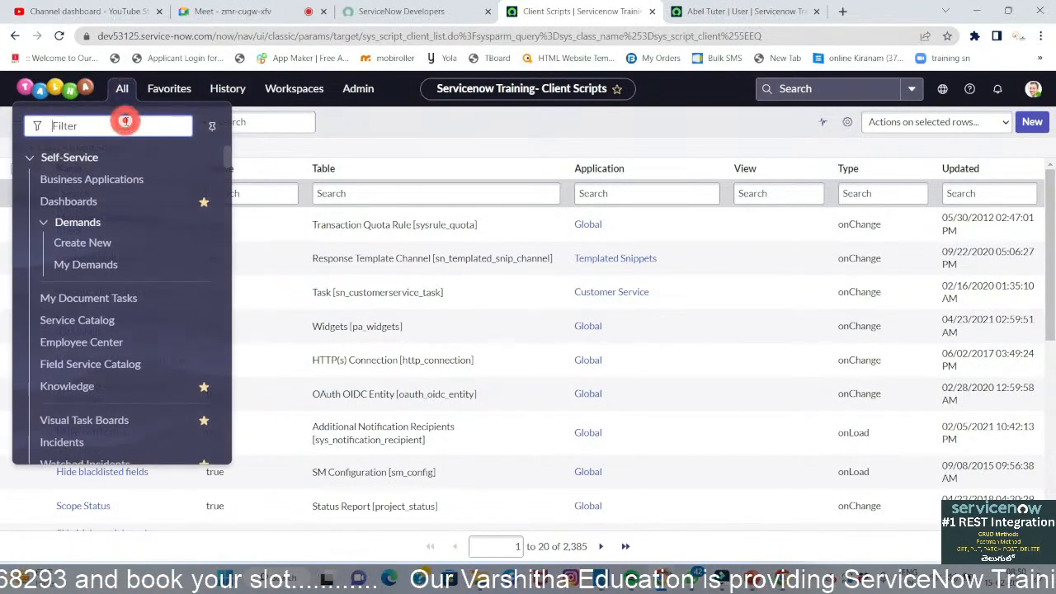
{"action": "type", "text": "incident.LIST"}
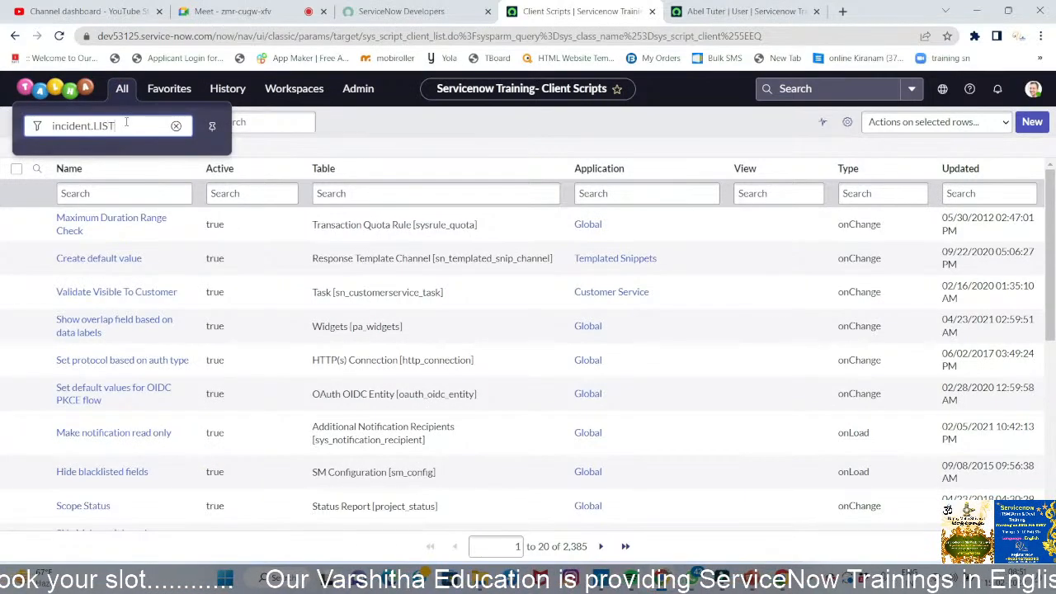
{"action": "key", "text": "Return"}
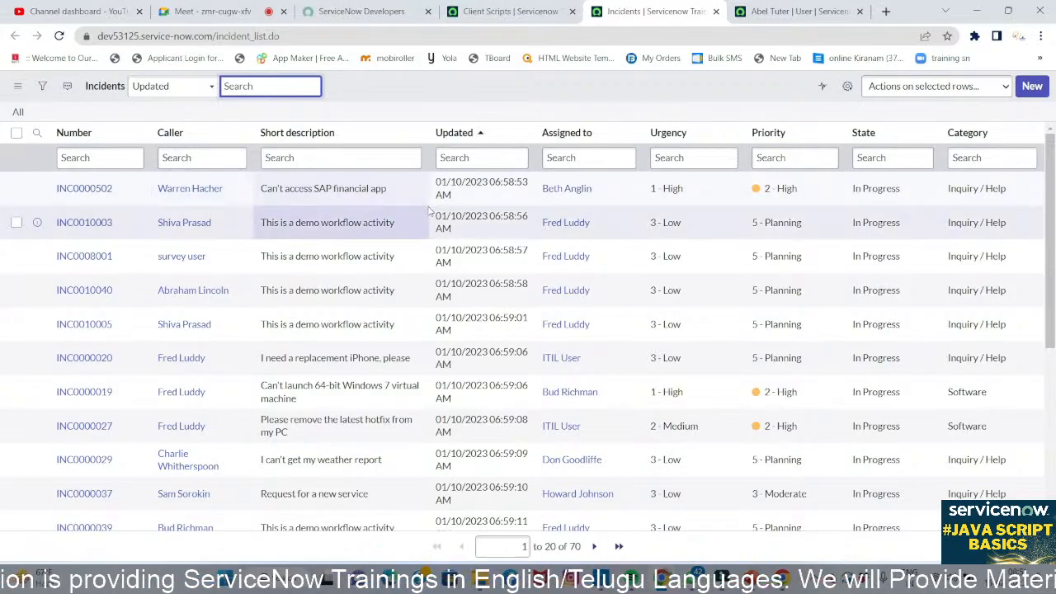
- Change the Caller of the "Can't access SAP financial app" incident to another user directly in the list and save the cell
{"action": "left_click", "coordinate": [229, 196]}
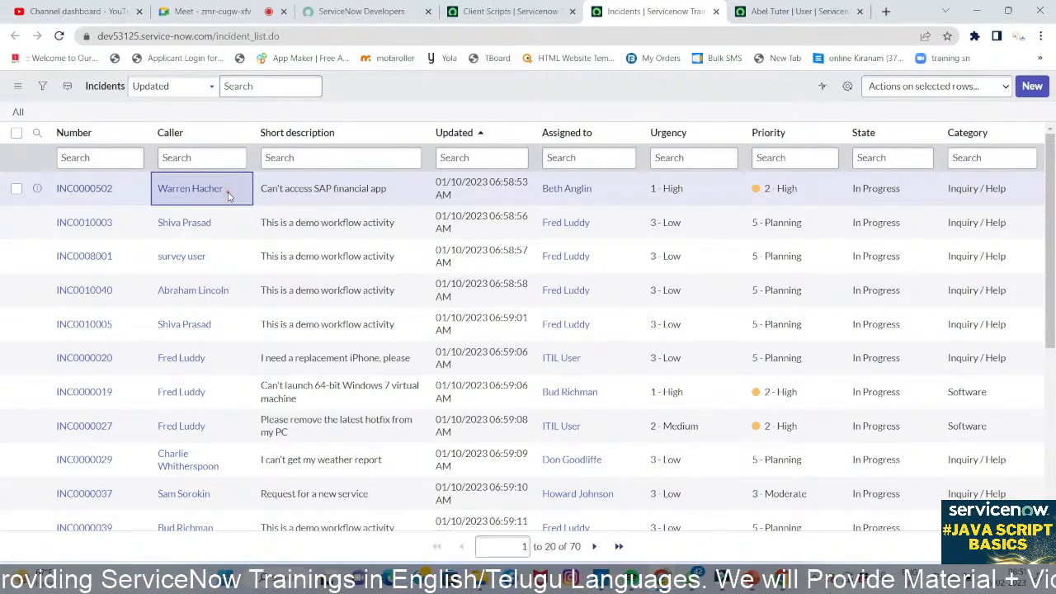
{"action": "double_click", "coordinate": [228, 195]}
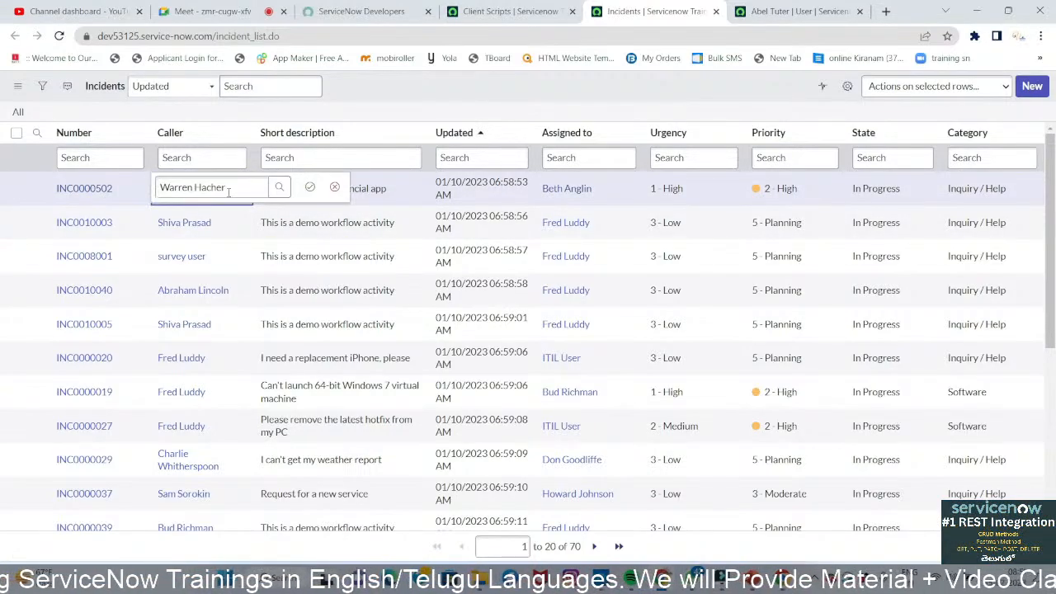
{"action": "left_click", "coordinate": [279, 188]}
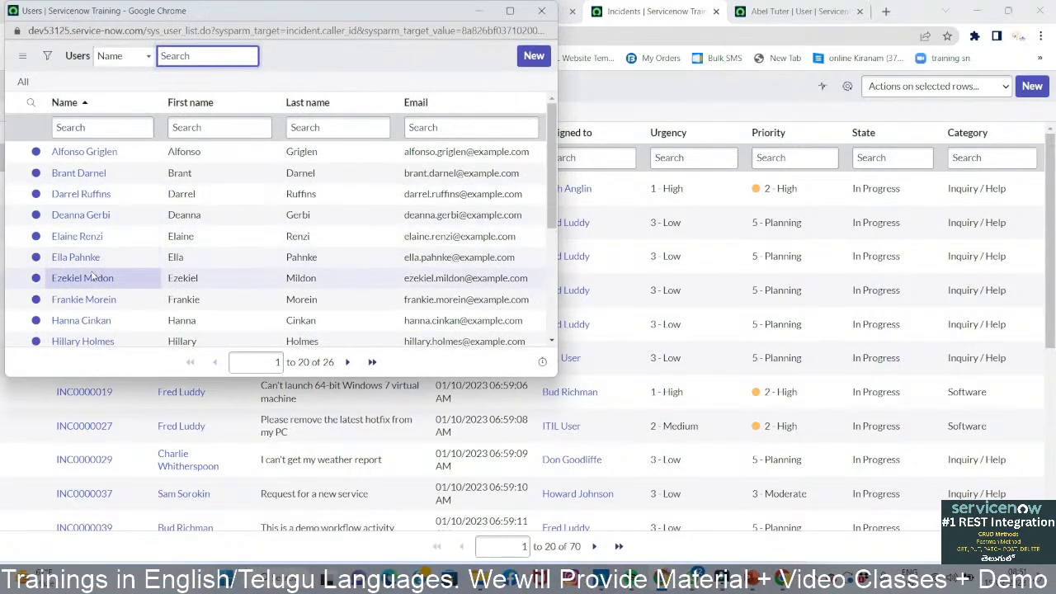
{"action": "left_click", "coordinate": [90, 278]}
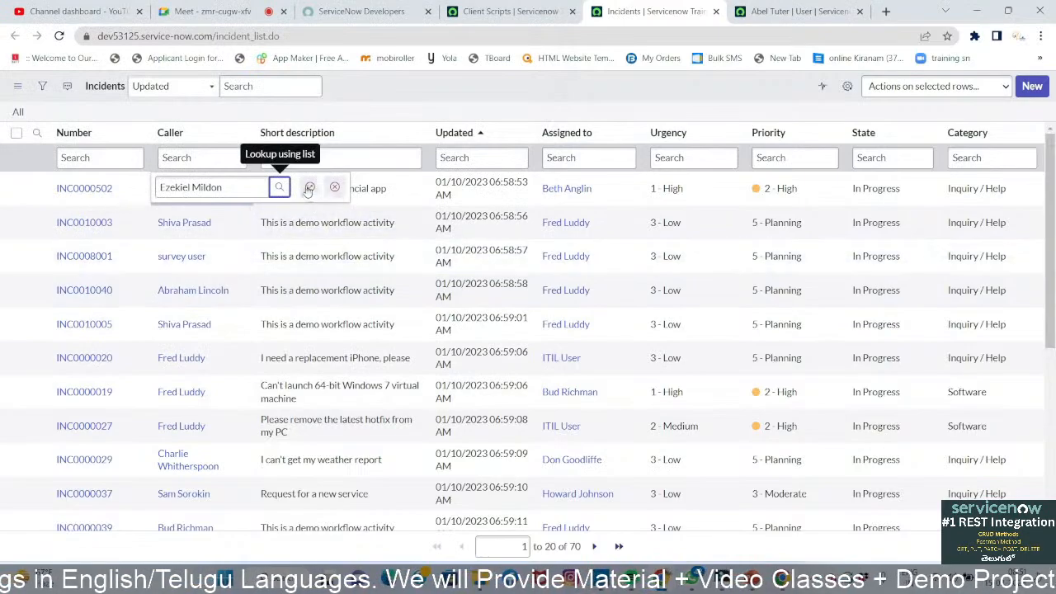
{"action": "left_click", "coordinate": [310, 187]}
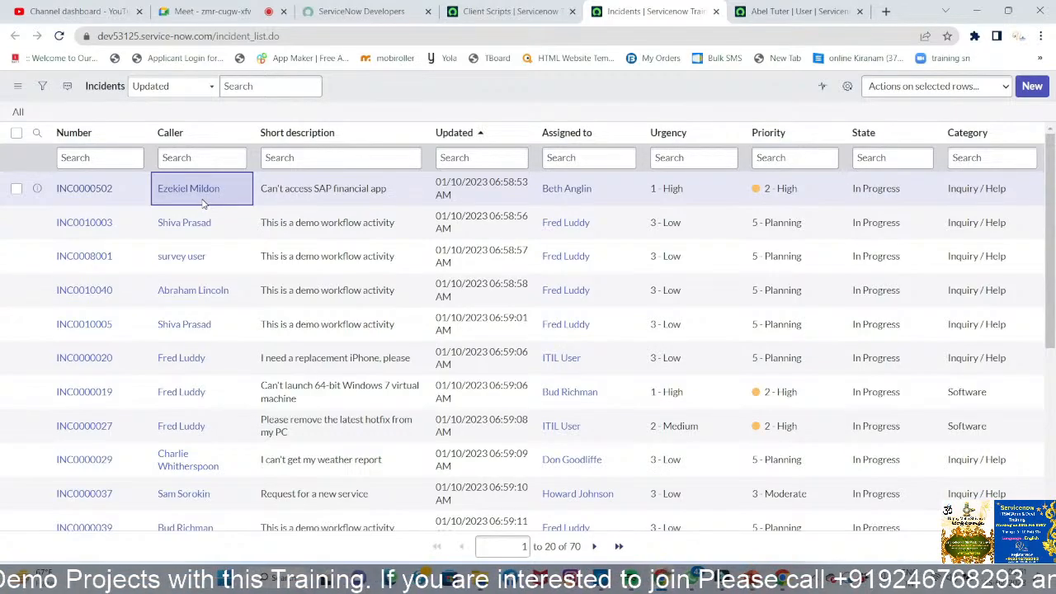
- Return to the Client Scripts list, start a new client script with Type onLoad, and place the cursor on the empty line inside its function
{"action": "left_click", "coordinate": [462, 18]}
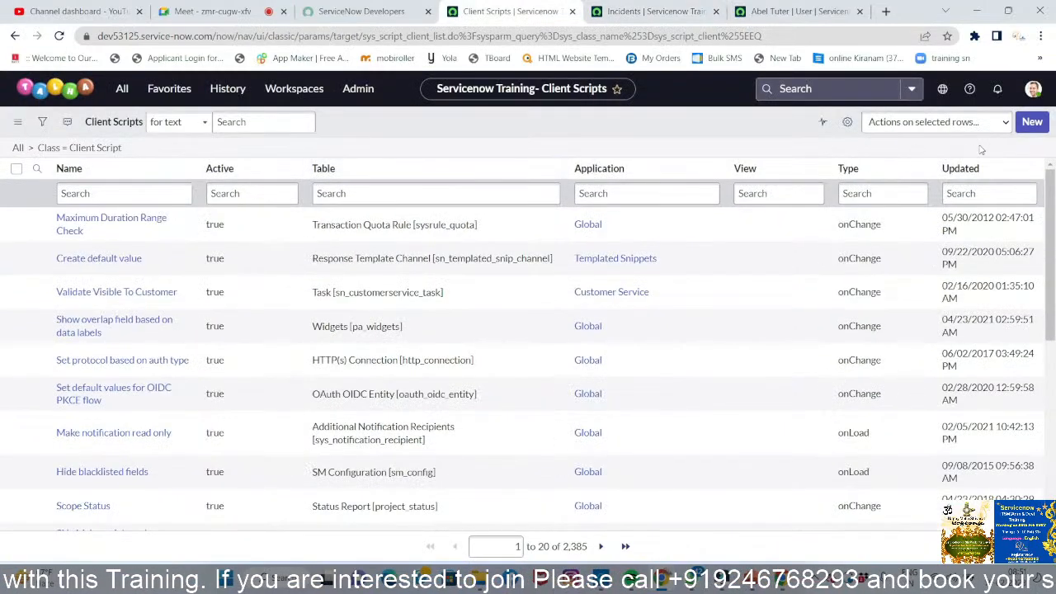
{"action": "left_click", "coordinate": [1028, 122]}
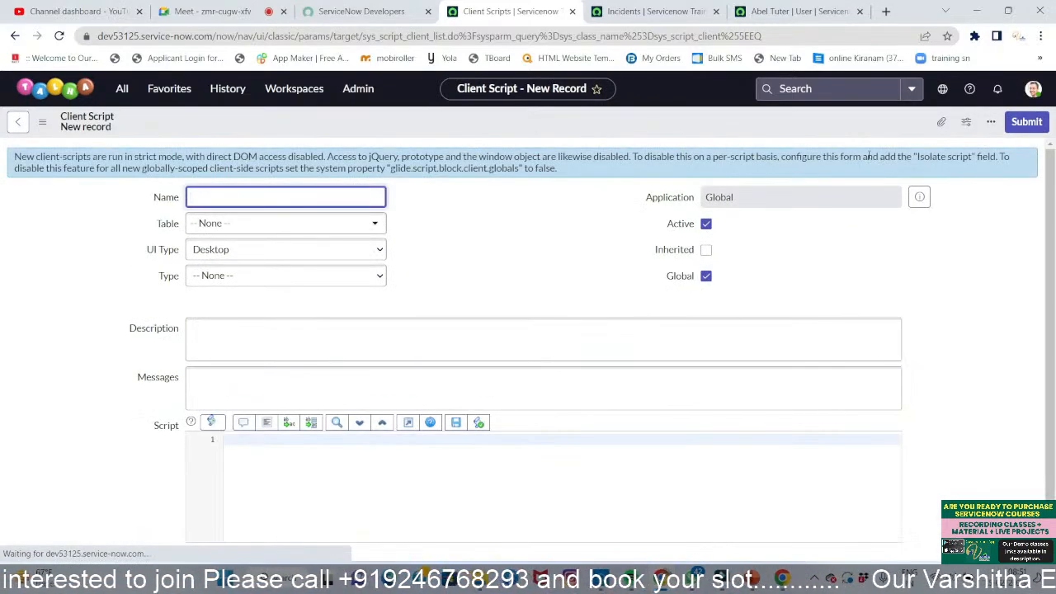
{"action": "left_click", "coordinate": [367, 276]}
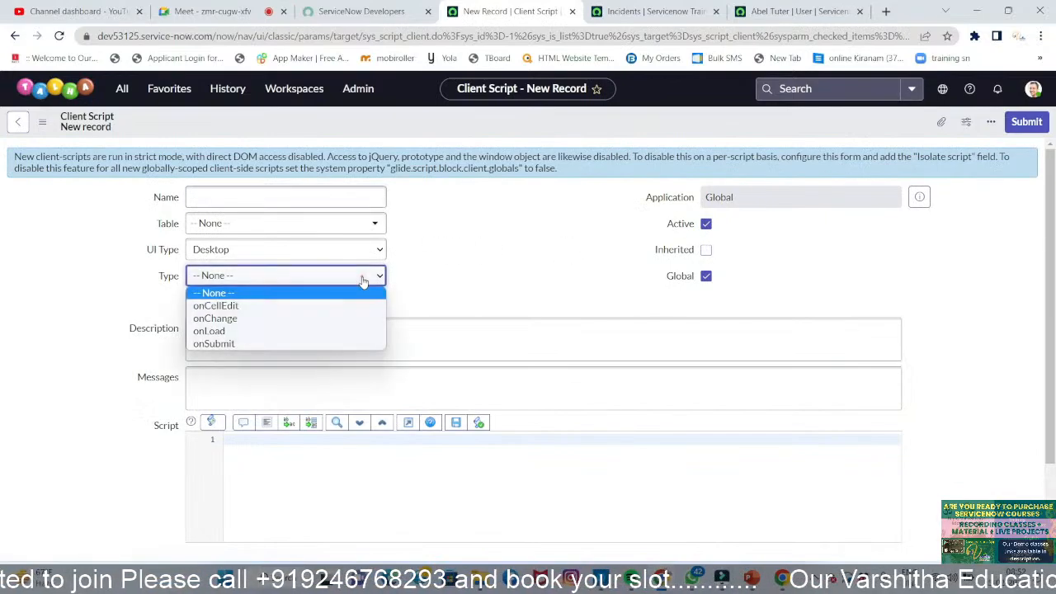
{"action": "left_click", "coordinate": [334, 331]}
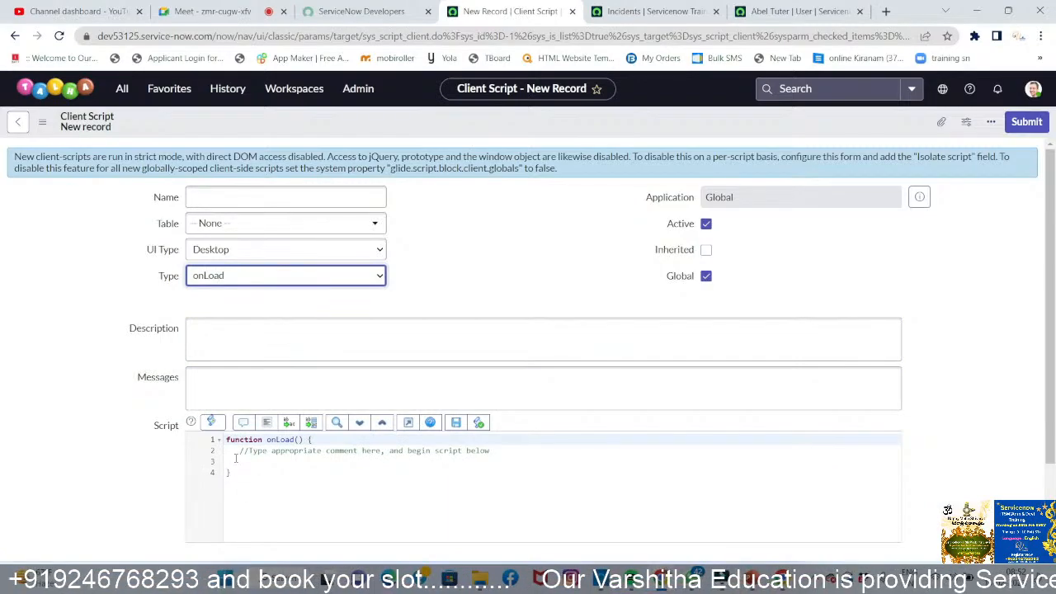
{"action": "left_click", "coordinate": [496, 458]}
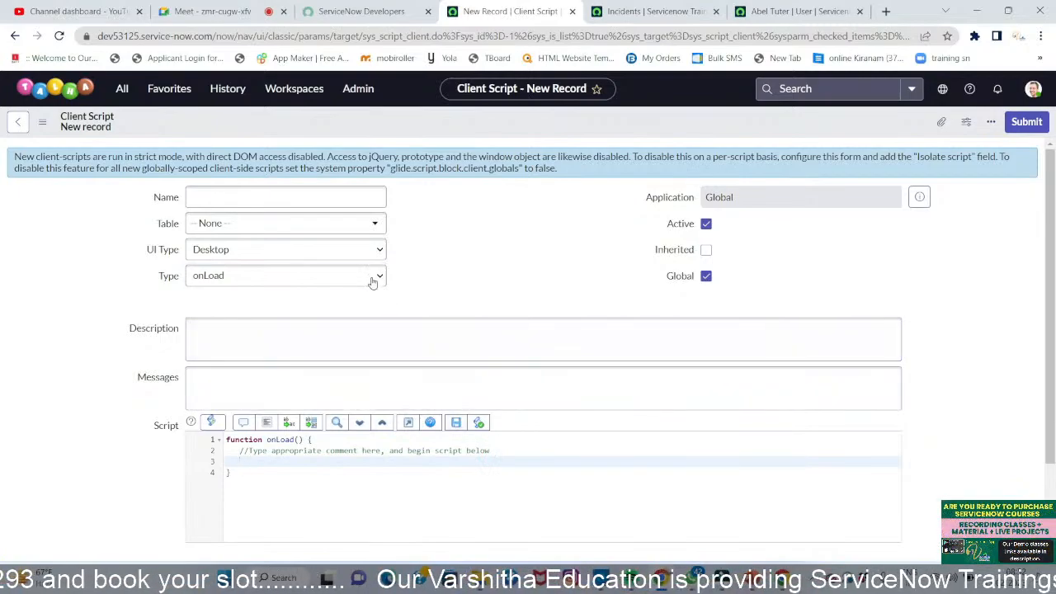
- Set the new client script's Type to onChange and check the choices of the Field name field
{"action": "left_click", "coordinate": [370, 276]}
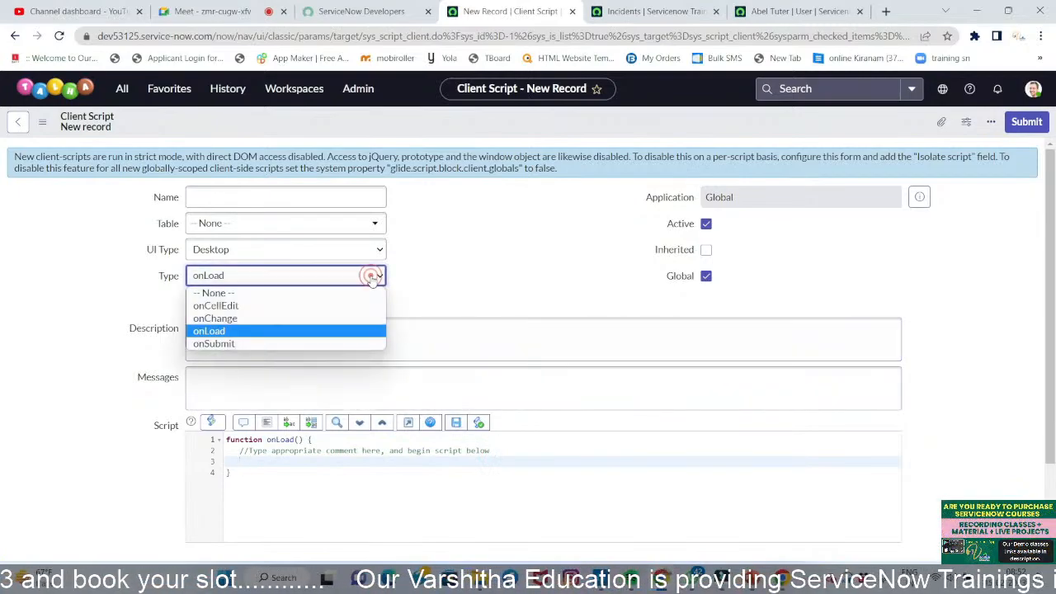
{"action": "left_click", "coordinate": [326, 317]}
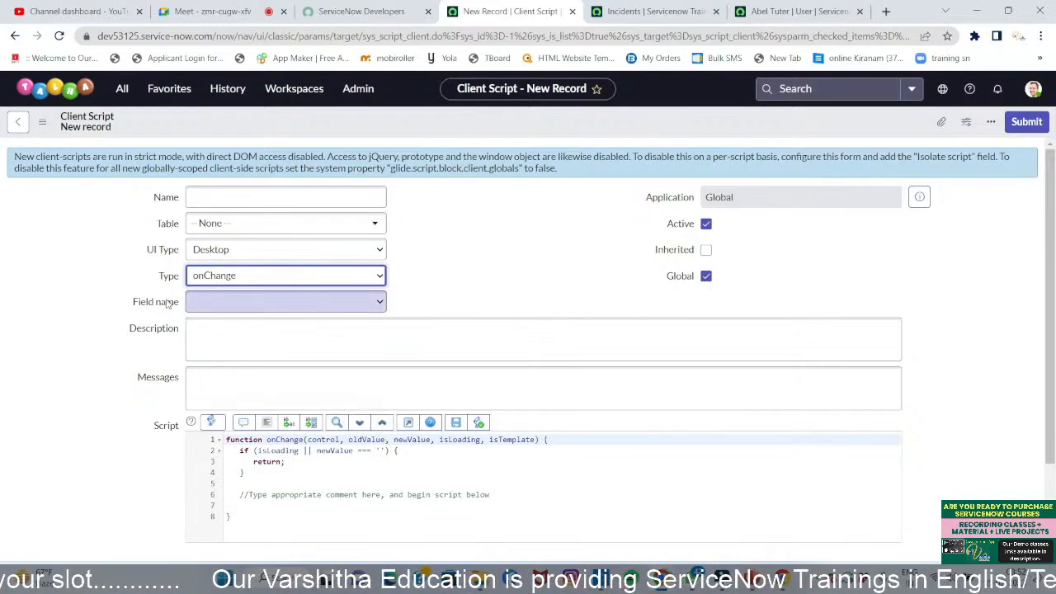
{"action": "left_click", "coordinate": [233, 302]}
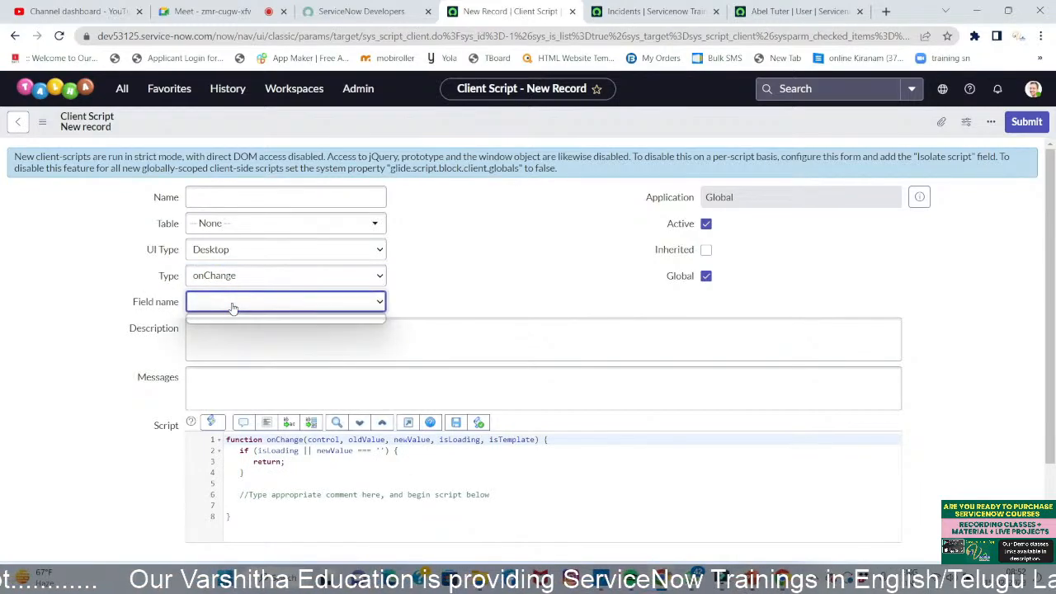
{"action": "left_click", "coordinate": [453, 278]}
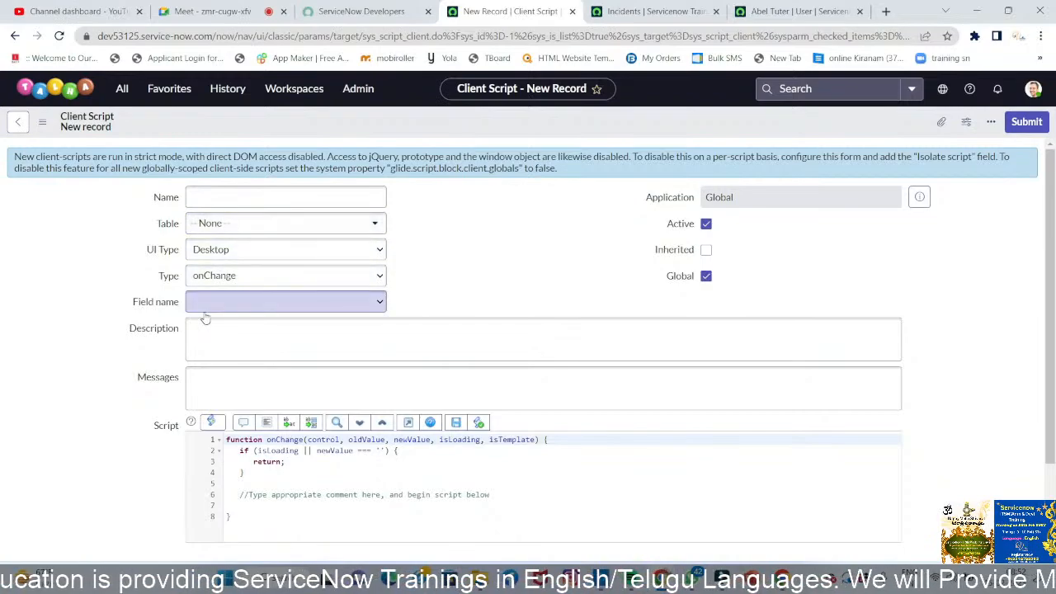
- Switch the script's Type to onSubmit and then to onCellEdit, and place the cursor after the comment inside its function
{"action": "left_click", "coordinate": [216, 276]}
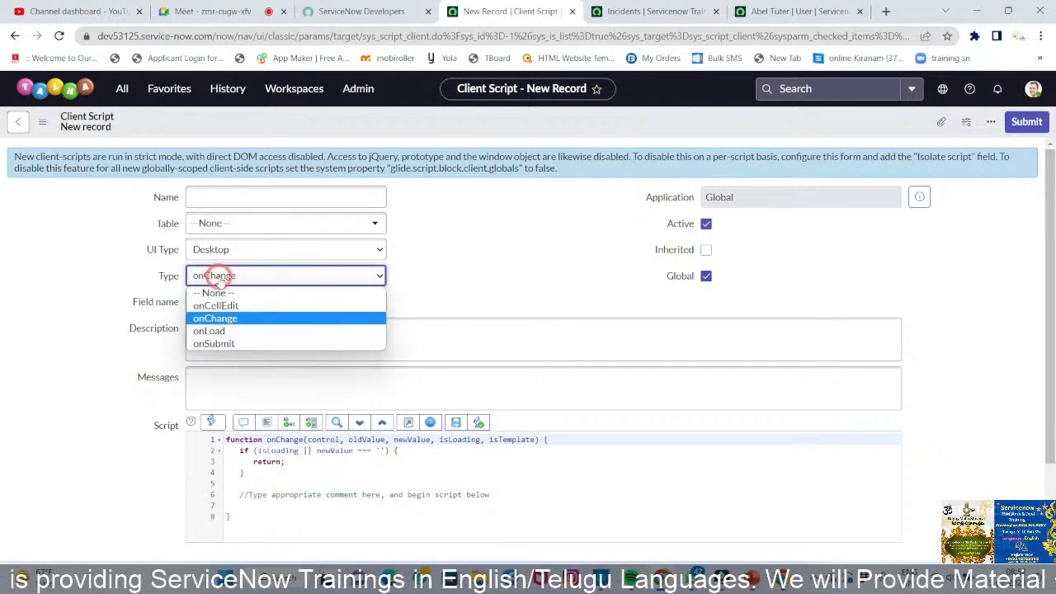
{"action": "left_click", "coordinate": [227, 343]}
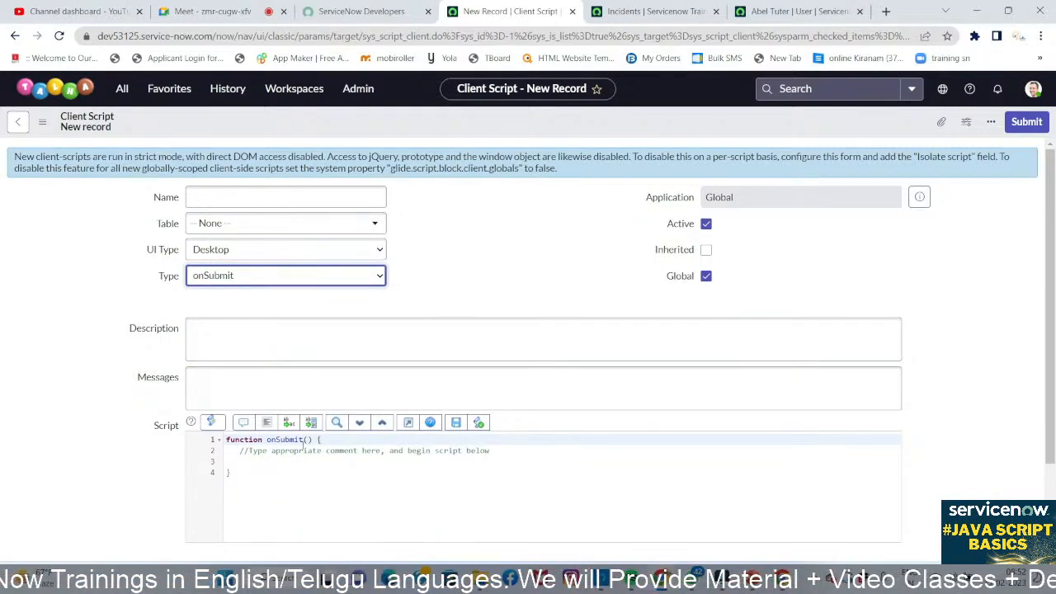
{"action": "left_click", "coordinate": [253, 275]}
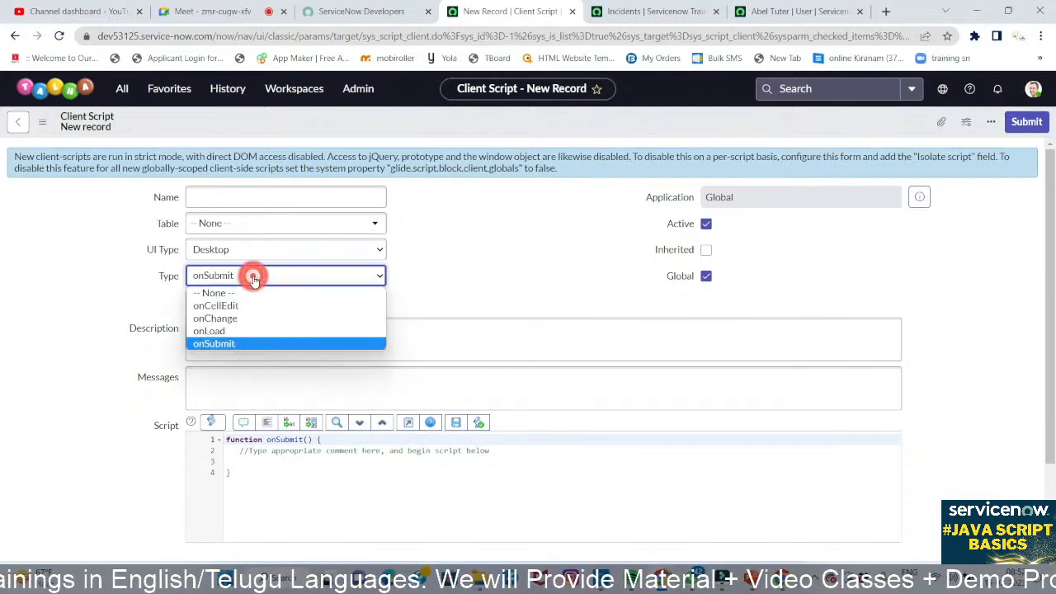
{"action": "left_click", "coordinate": [239, 307]}
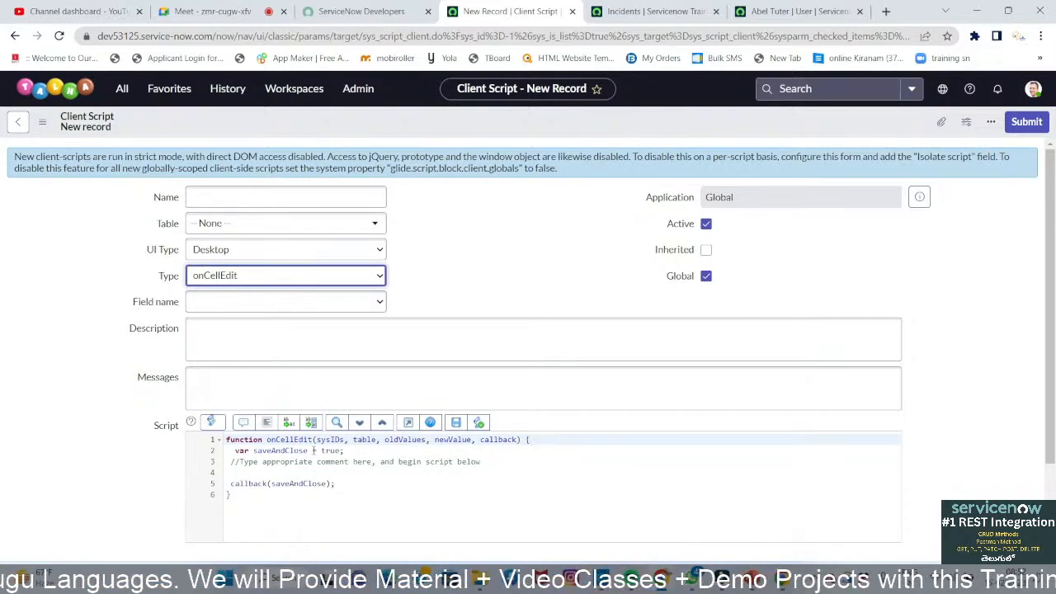
{"action": "left_click", "coordinate": [489, 461]}
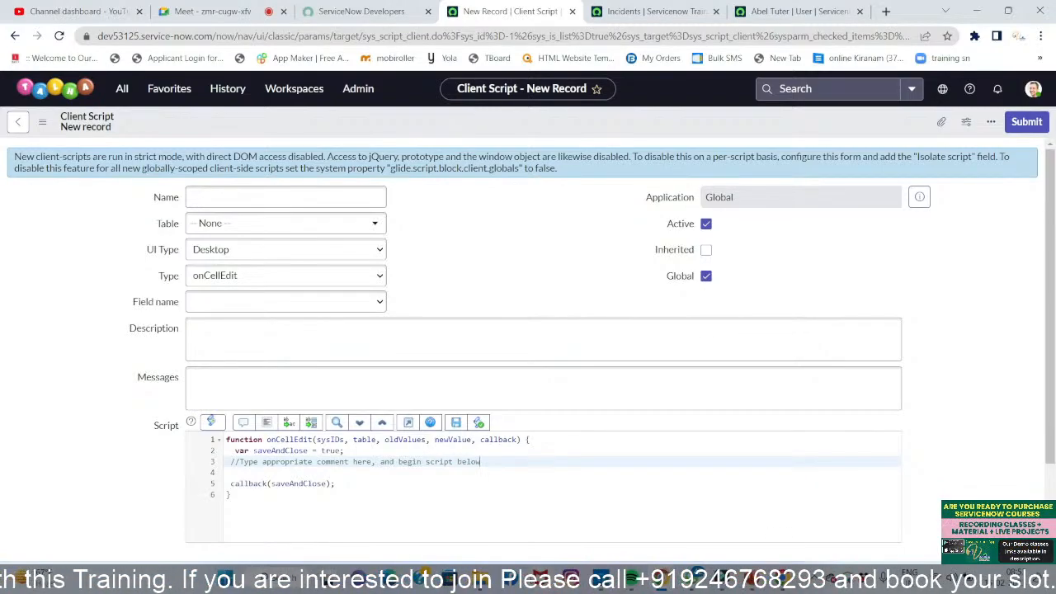
- Switch to PowerPoint, present the slides on client script types through the onCellEdit script example, and return to the client script in the browser
{"action": "left_click", "coordinate": [755, 581]}
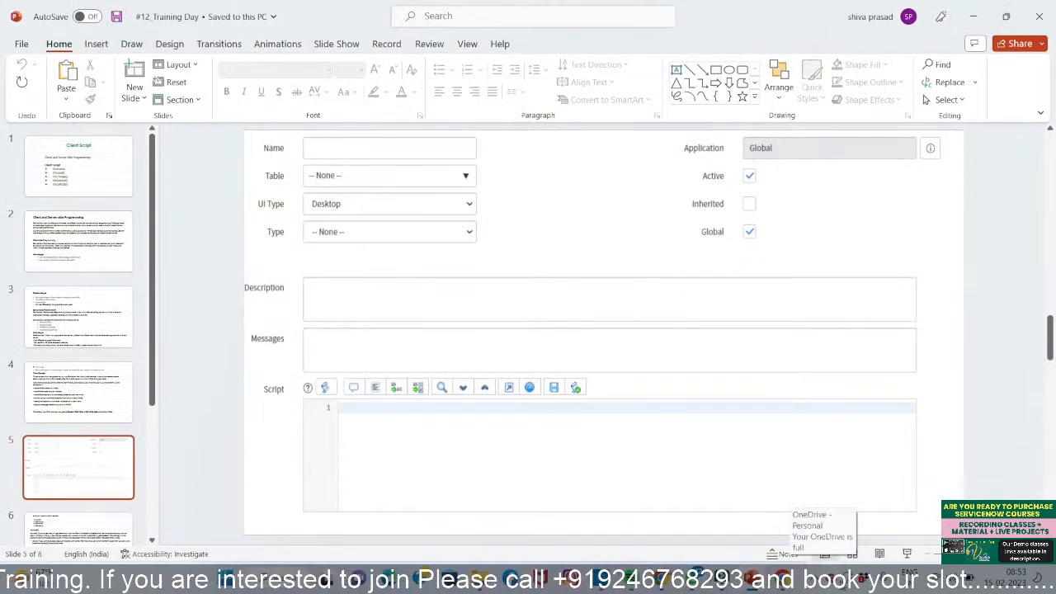
{"action": "left_click", "coordinate": [908, 553]}
{"action": "key", "text": "Right"}
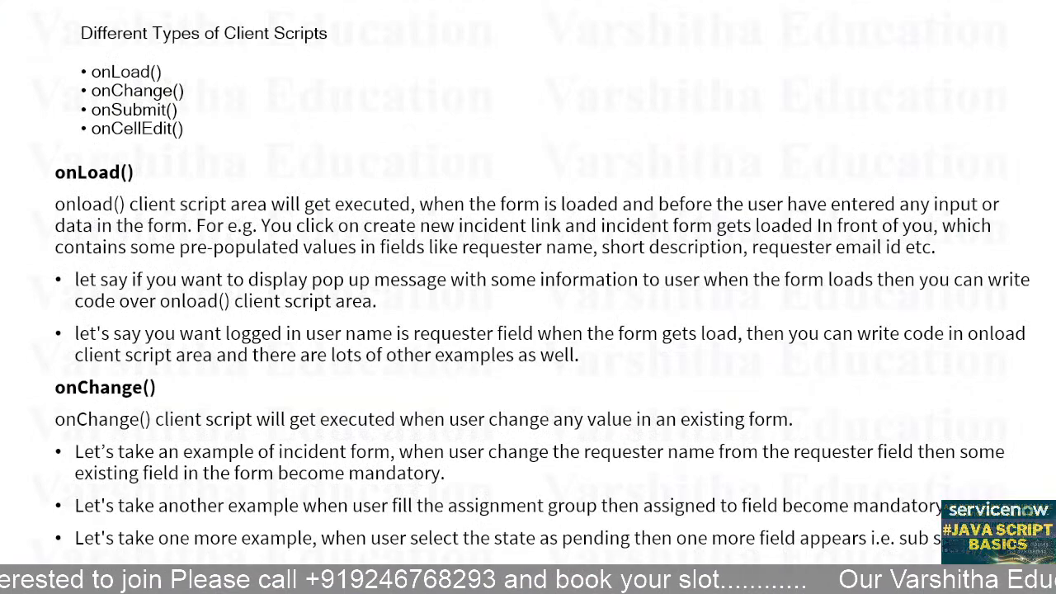
{"action": "key", "text": "Right"}
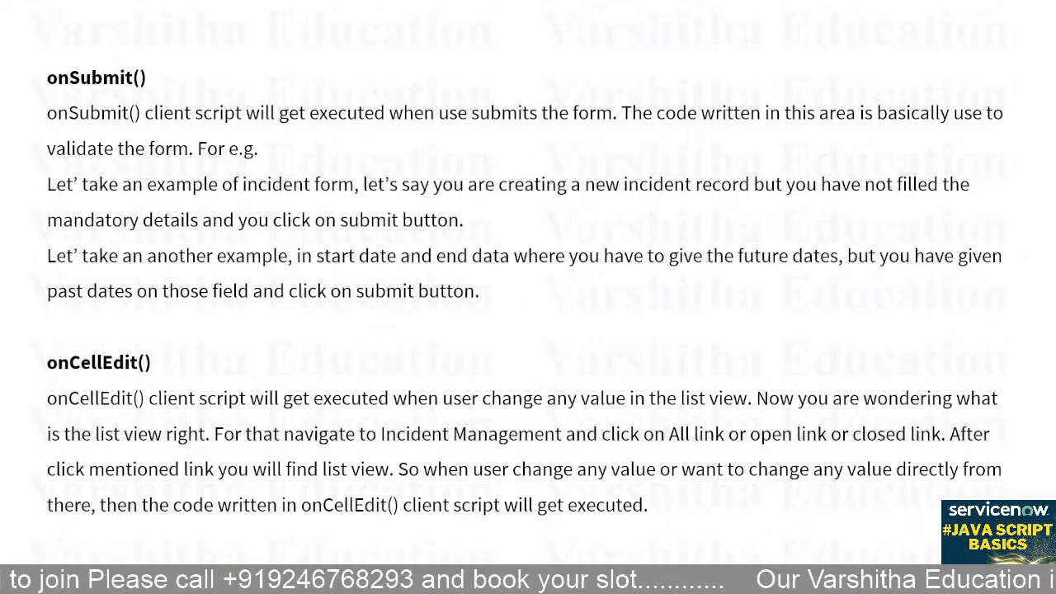
{"action": "key", "text": "Right"}
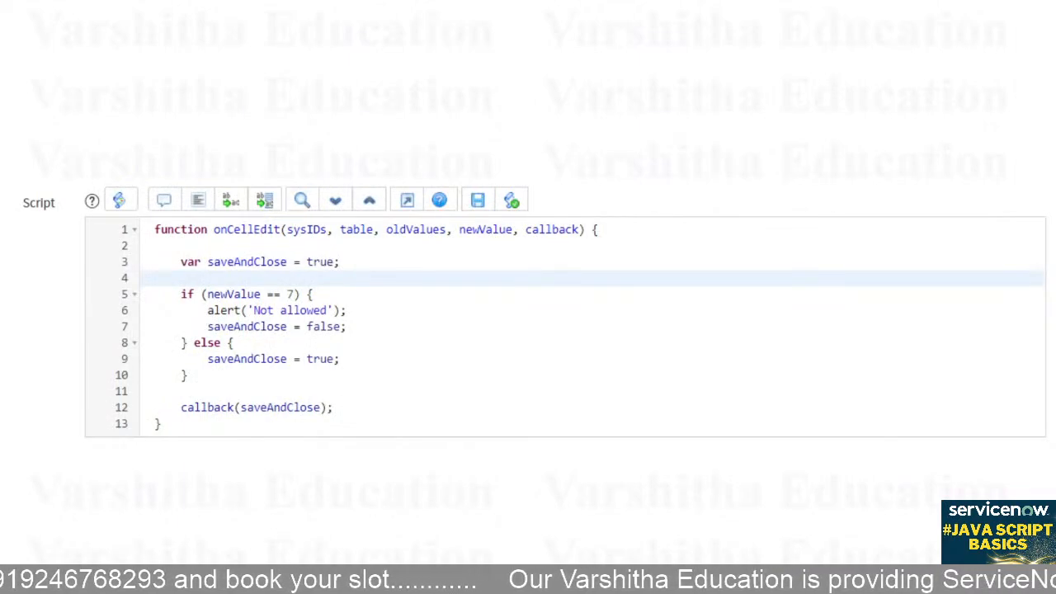
{"action": "key", "text": "Right"}
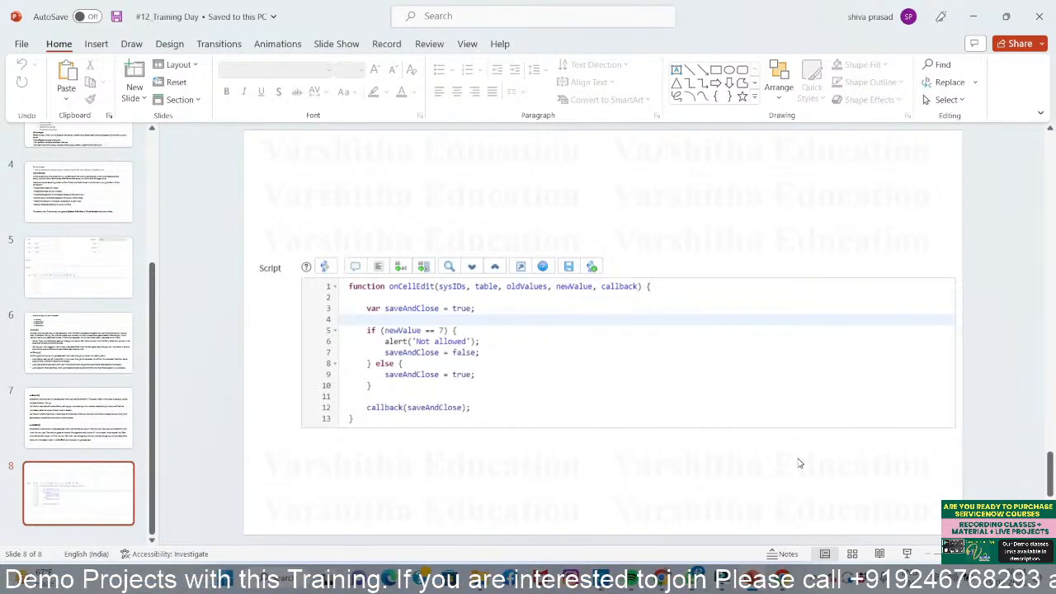
{"action": "left_click", "coordinate": [660, 581]}
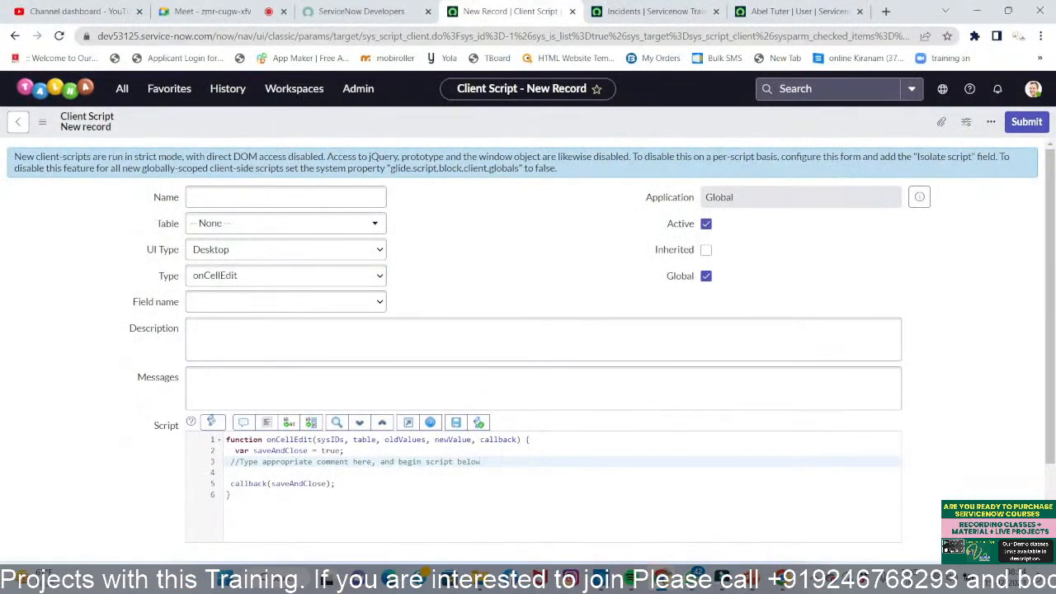